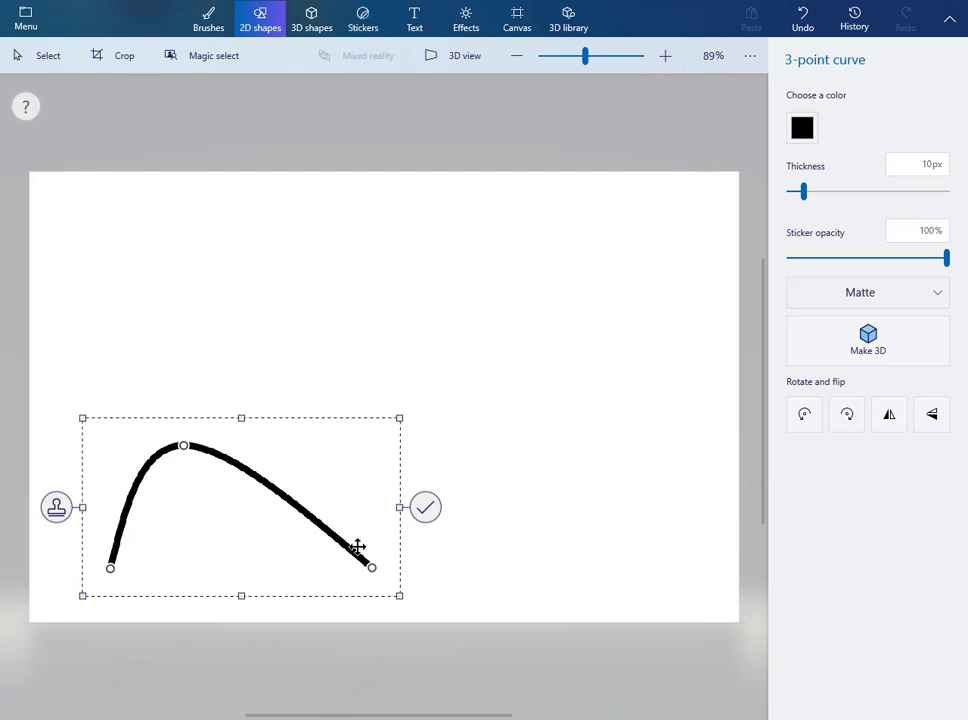
Reshape the 3-point curve into the car's rounded front end, with a nearly flat hood and a nose slanting back underneath
left_click_drag(367, 568, 156, 440)
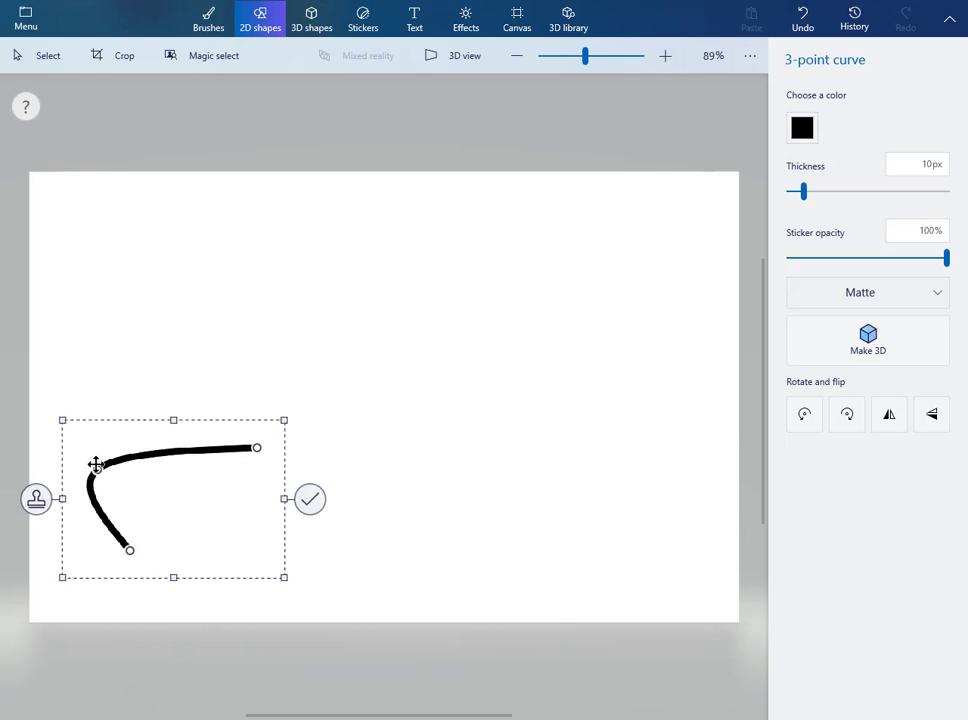
left_click_drag(105, 456, 108, 460)
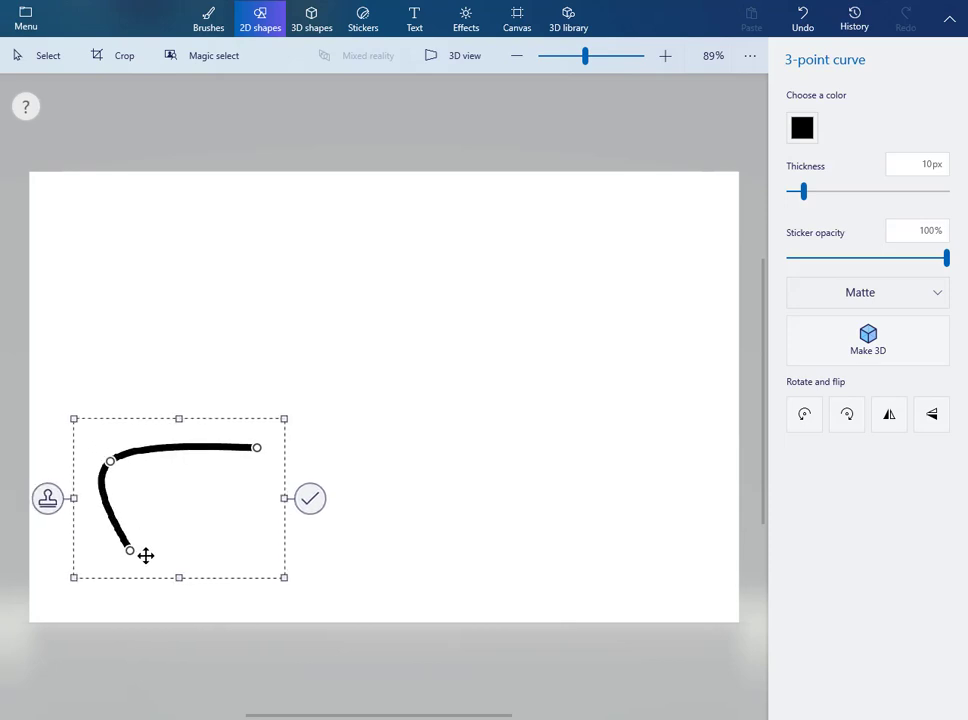
mouse_move(129, 548)
left_mouse_down()
mouse_move(145, 549)
mouse_move(143, 540)
left_mouse_up()
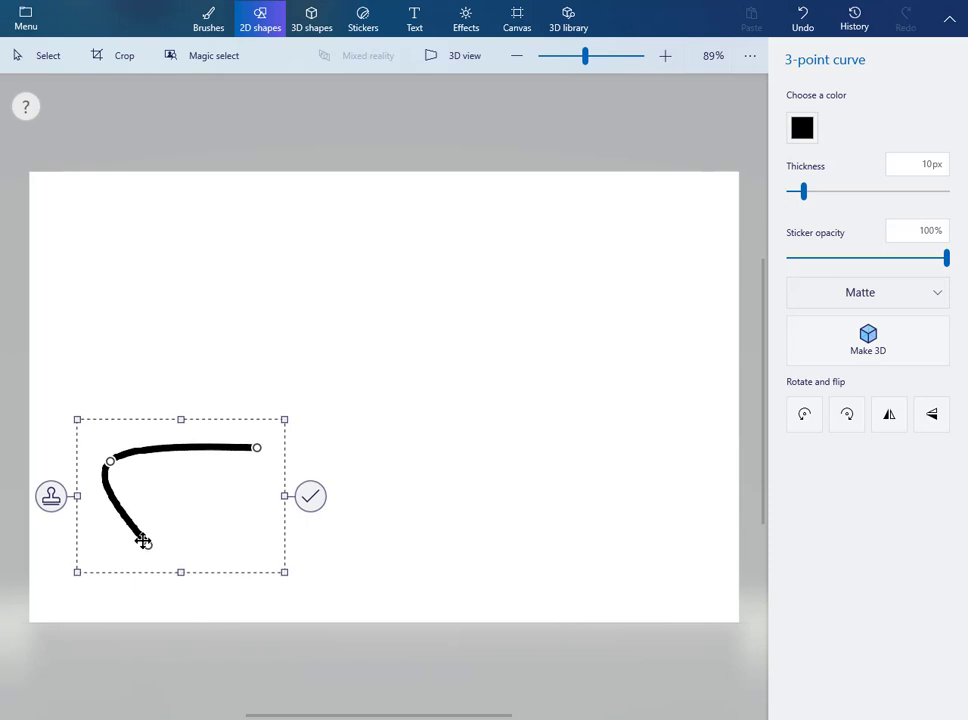
left_click(310, 496)
Draw an unfilled circle with a black outline as the front wheel, placed below the hood just behind the nose
left_click(801, 180)
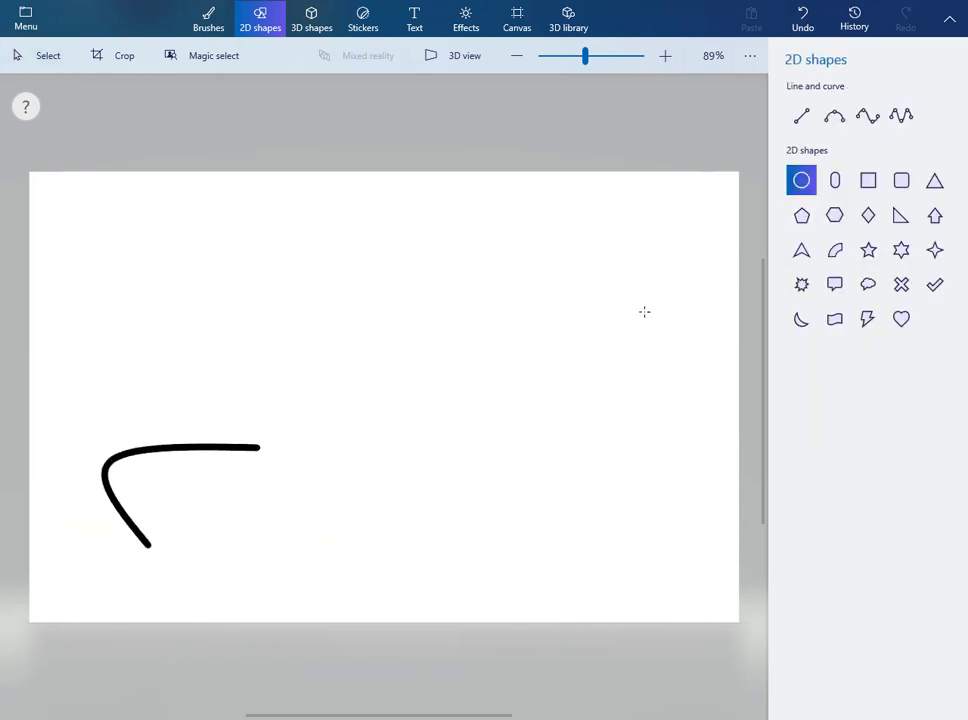
left_click_drag(650, 300, 455, 492)
mouse_move(560, 389)
left_mouse_down()
mouse_move(428, 514)
mouse_move(238, 523)
left_mouse_up()
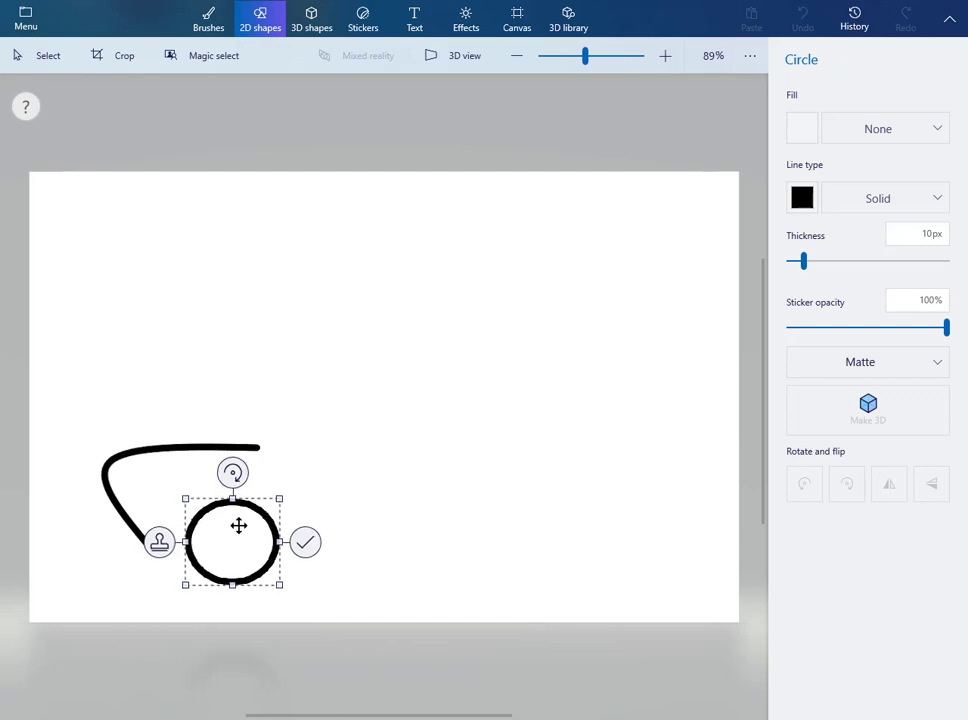
left_click(306, 541)
Draw a short straight line joining the lower end of the nose curve to the front wheel
left_click(799, 119)
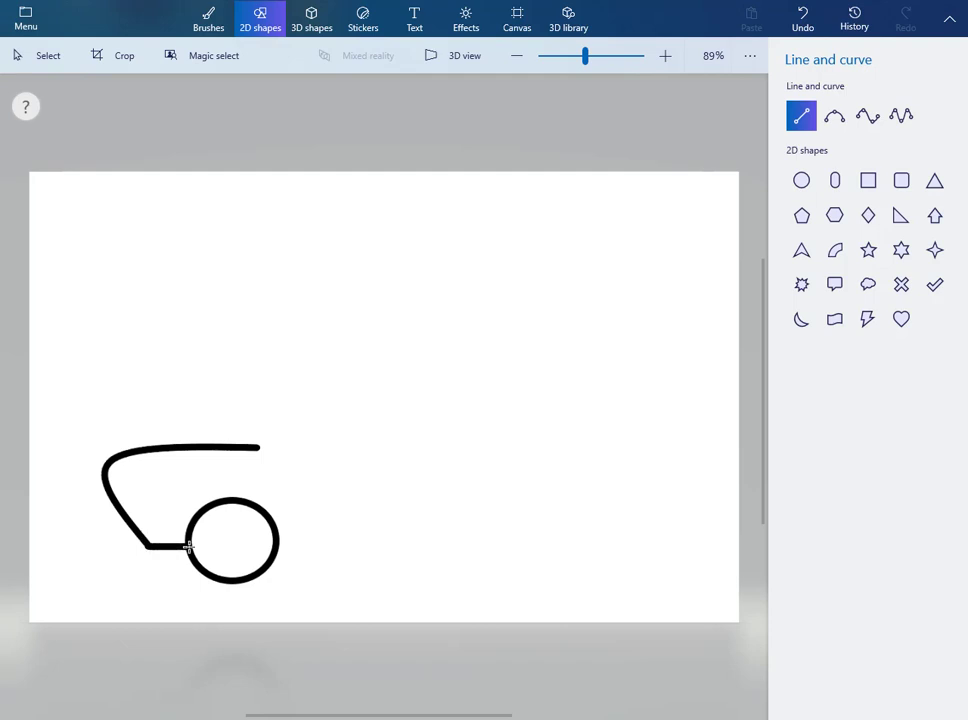
left_click_drag(188, 547, 188, 549)
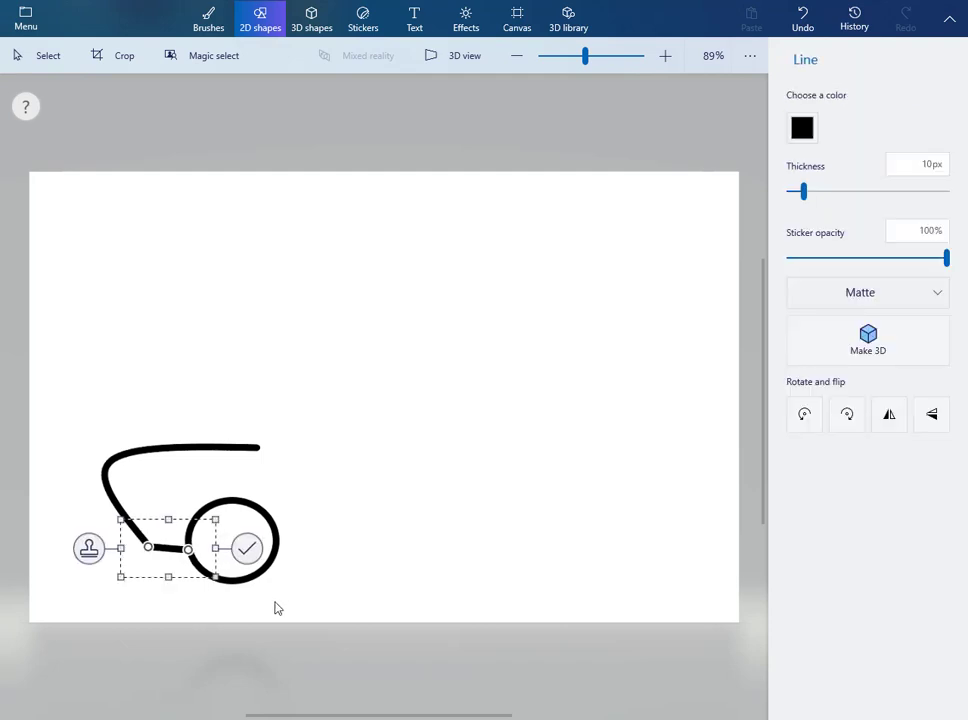
left_click(246, 549)
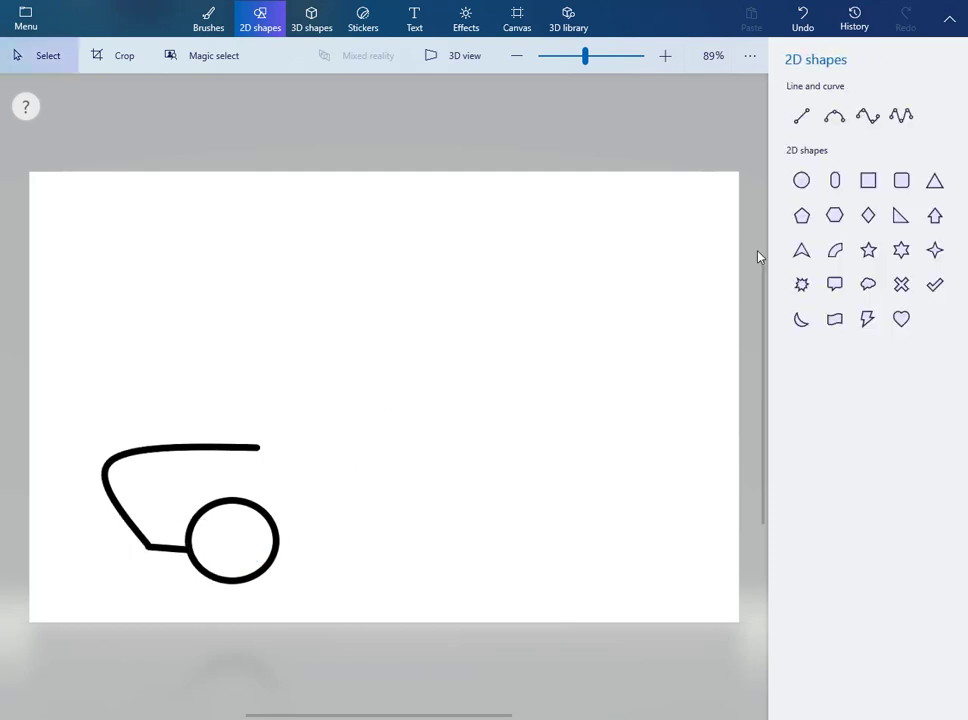
Draw a 3-point curve as a pointed headlight outline, with both ends on the nose and its tip toward the wheel
left_click(834, 115)
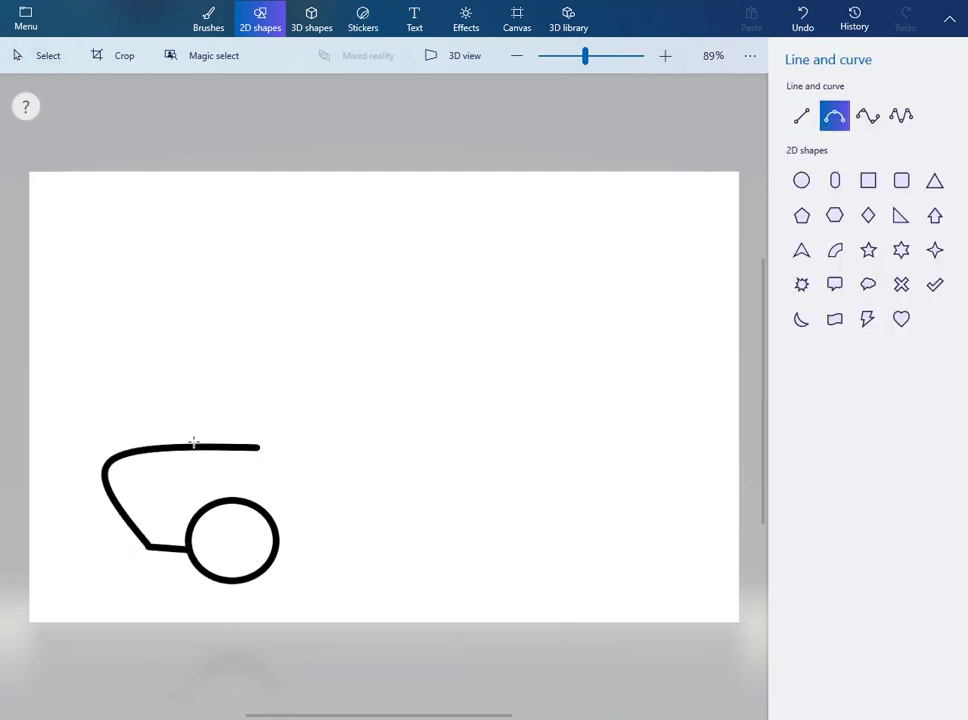
left_click_drag(307, 212, 562, 467)
left_click_drag(430, 348, 311, 441)
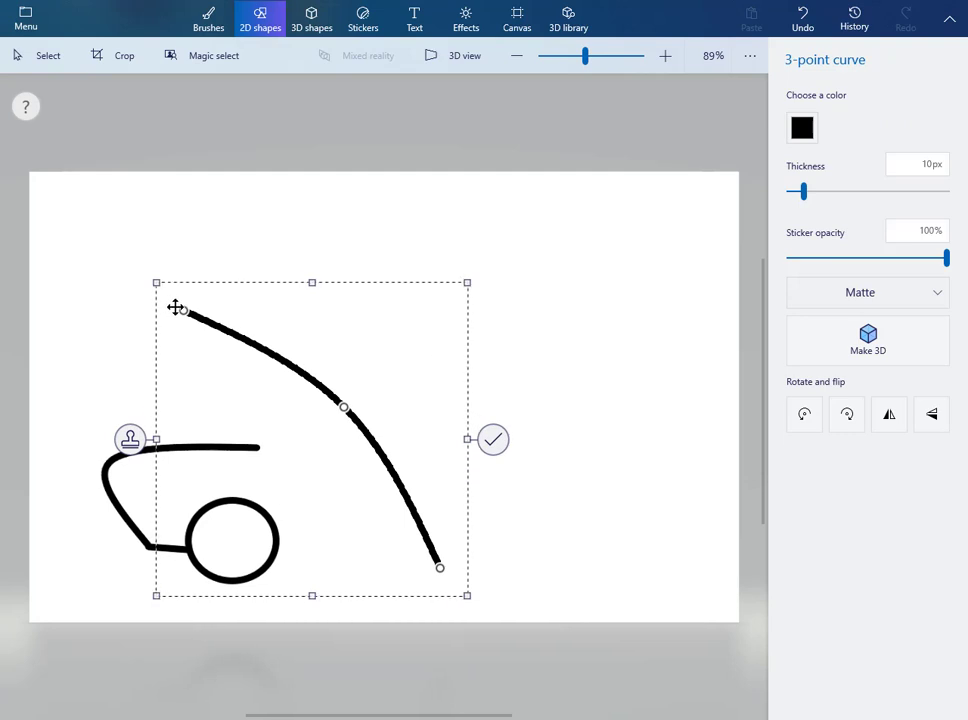
left_click_drag(184, 311, 113, 489)
left_click_drag(350, 402, 184, 486)
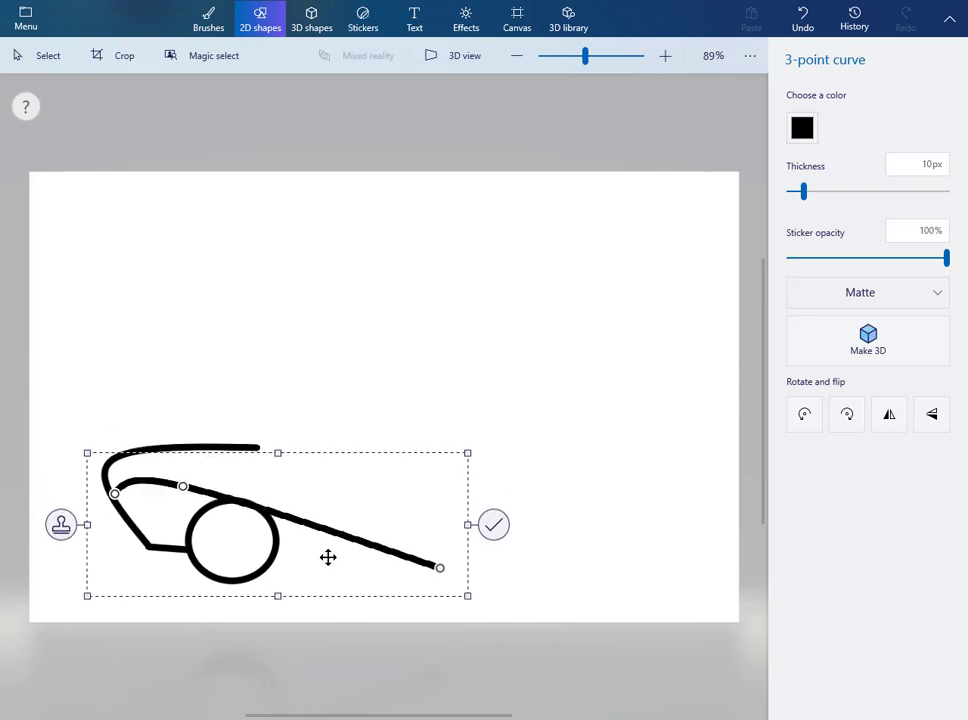
left_click_drag(441, 569, 131, 526)
mouse_move(182, 487)
left_mouse_down()
mouse_move(156, 469)
mouse_move(165, 473)
mouse_move(110, 494)
mouse_move(115, 500)
left_mouse_up()
left_click(223, 503)
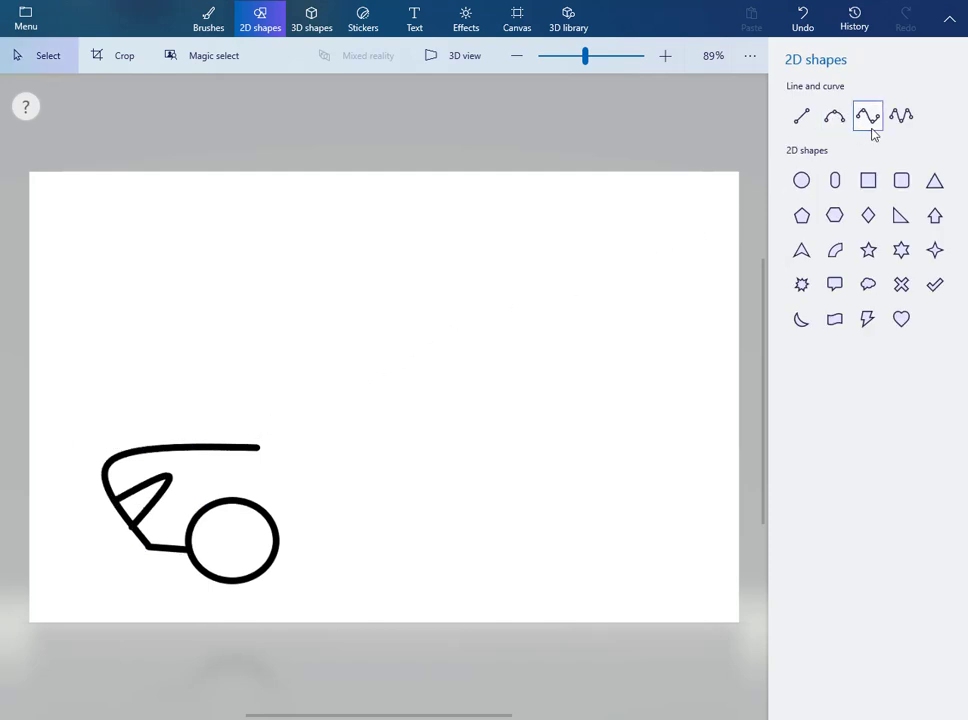
Add a small 5-point curve shaped as a zigzag inside the headlight outline
left_click(901, 115)
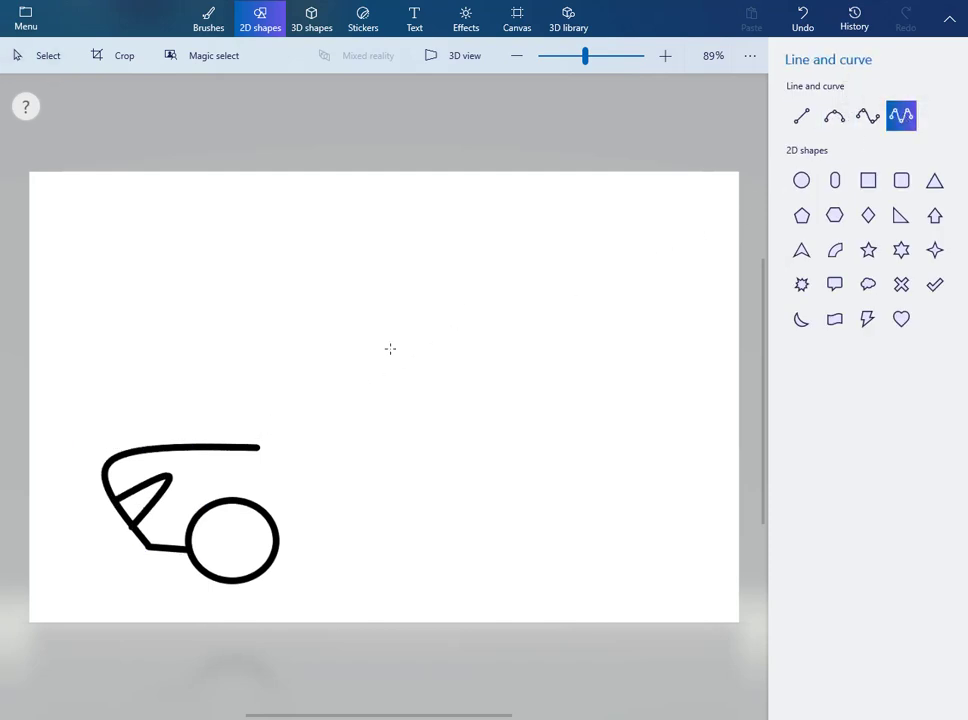
left_click_drag(463, 557, 134, 523)
mouse_move(147, 475)
left_mouse_down()
mouse_move(257, 434)
mouse_move(222, 462)
left_mouse_up()
left_click_drag(119, 503, 314, 529)
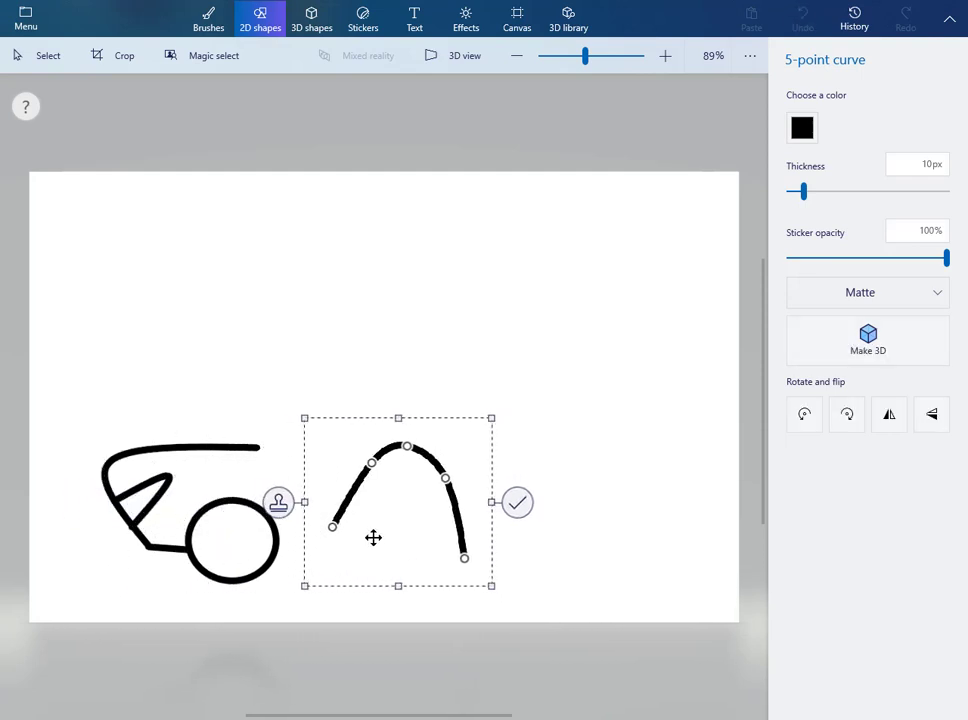
left_click_drag(373, 538, 354, 565)
left_click_drag(471, 443, 408, 511)
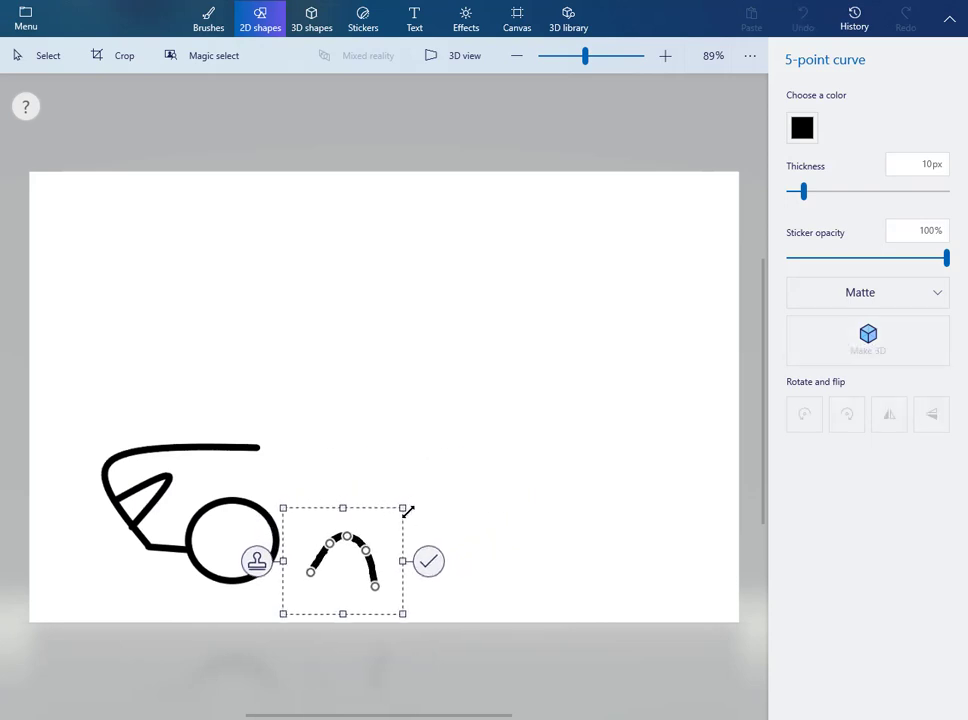
mouse_move(337, 568)
left_mouse_down()
mouse_move(161, 530)
mouse_move(130, 492)
mouse_move(144, 497)
mouse_move(134, 494)
mouse_move(149, 481)
left_mouse_up()
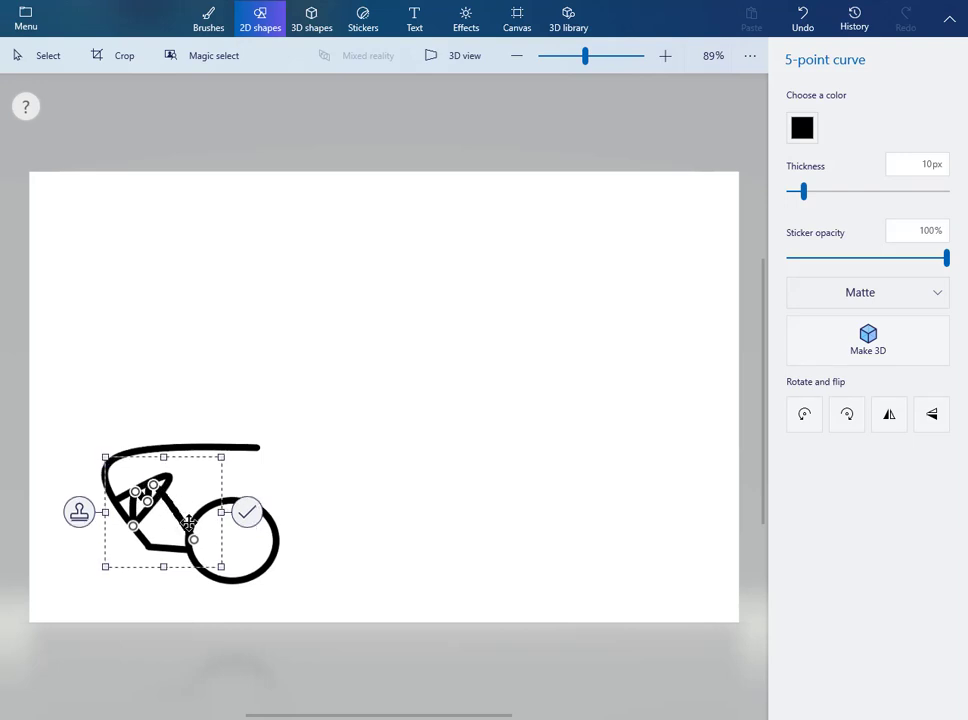
left_click_drag(193, 540, 158, 487)
left_click(218, 510)
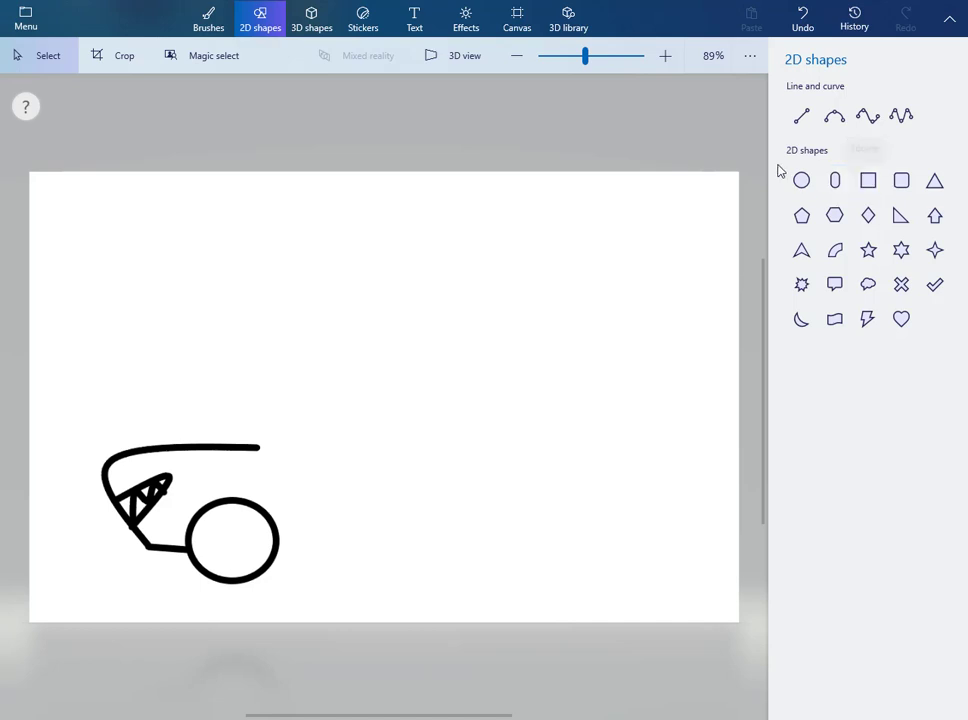
Draw a straight windshield line rising diagonally backward from the rear end of the hood
left_click(809, 124)
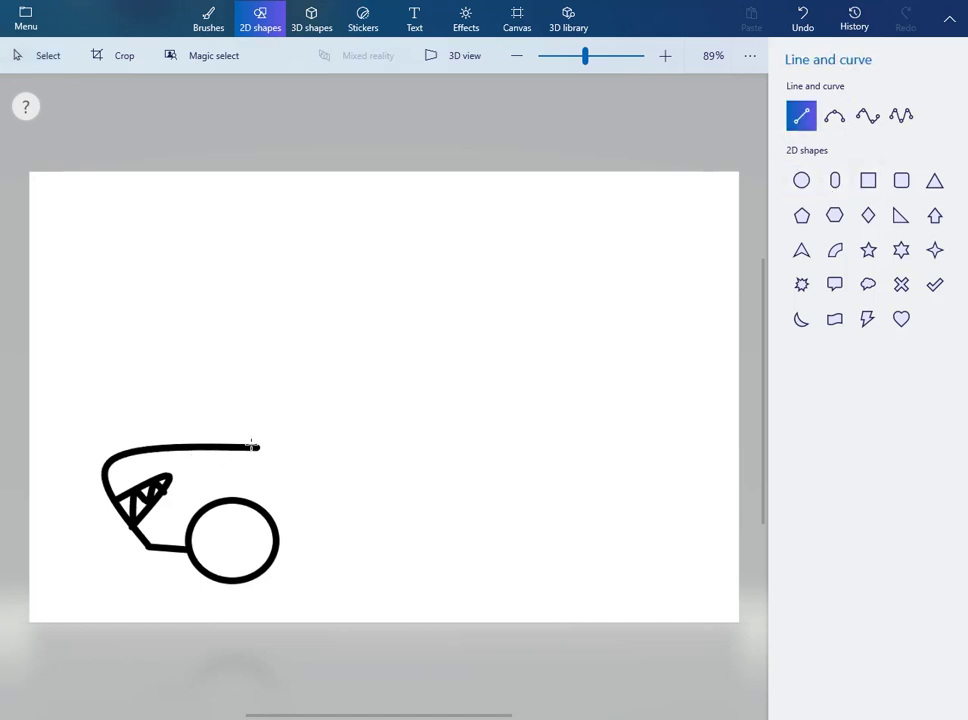
left_click_drag(282, 391, 312, 365)
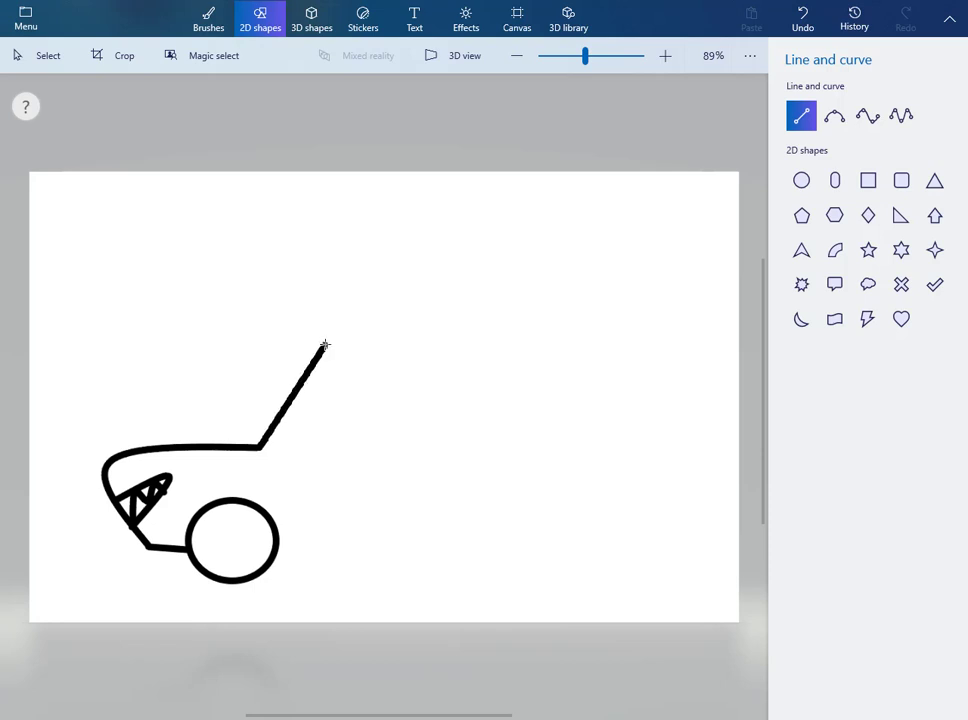
left_click_drag(324, 345, 325, 344)
left_click(379, 396)
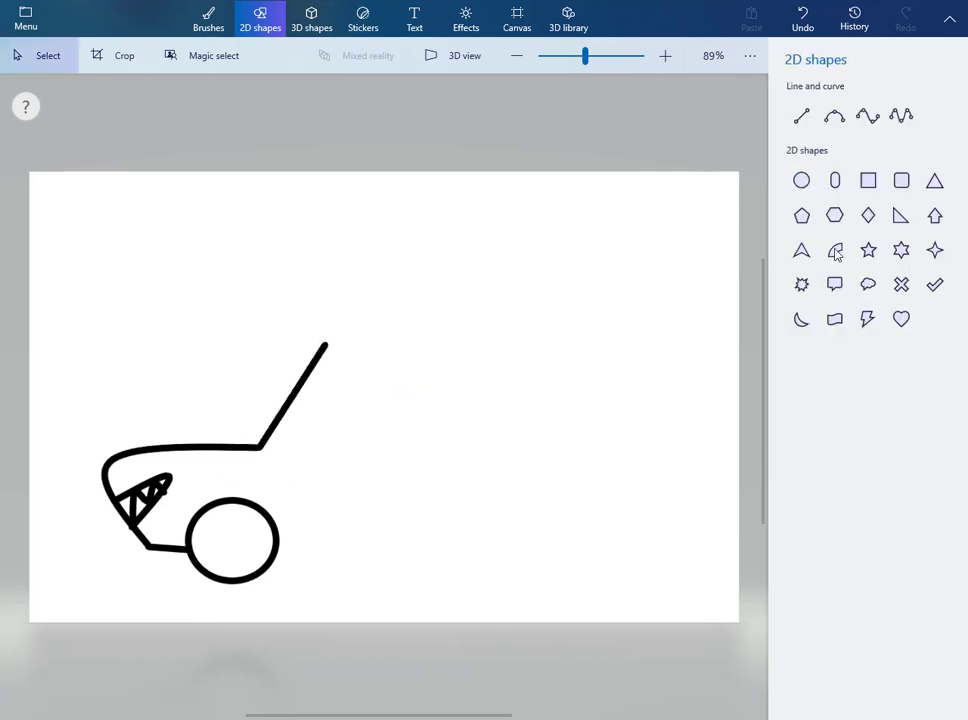
Draw a 4-point curve from the windshield's upper end as the roofline, dipping toward the rear and sweeping up into a spoiler tip
left_click(801, 117)
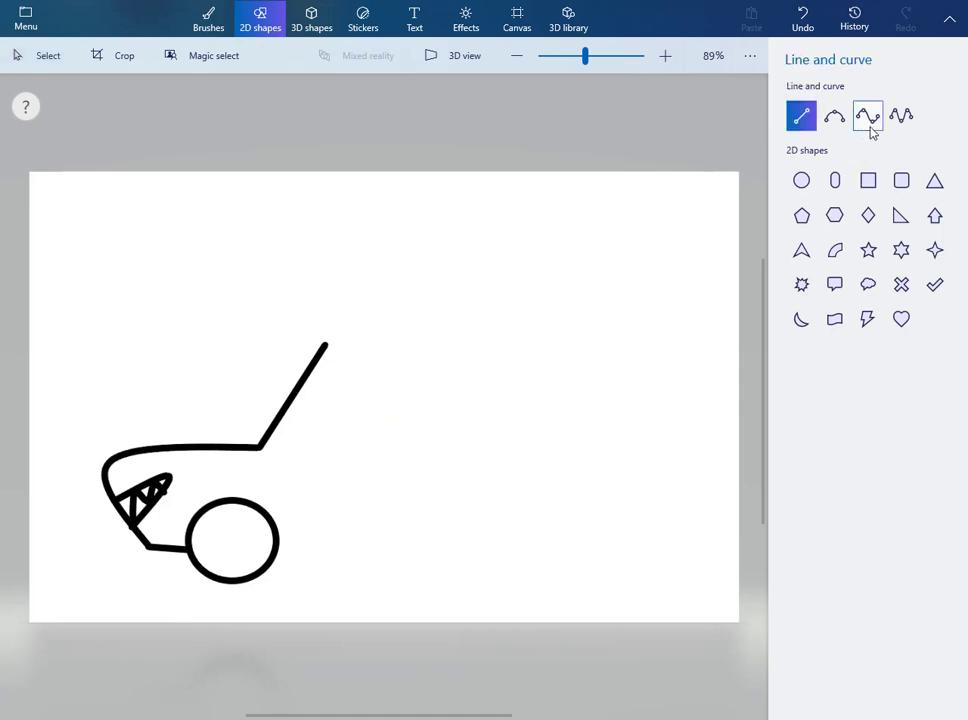
left_click(870, 126)
left_click_drag(272, 274, 532, 527)
mouse_move(402, 406)
left_mouse_down()
mouse_move(447, 434)
mouse_move(452, 473)
left_mouse_up()
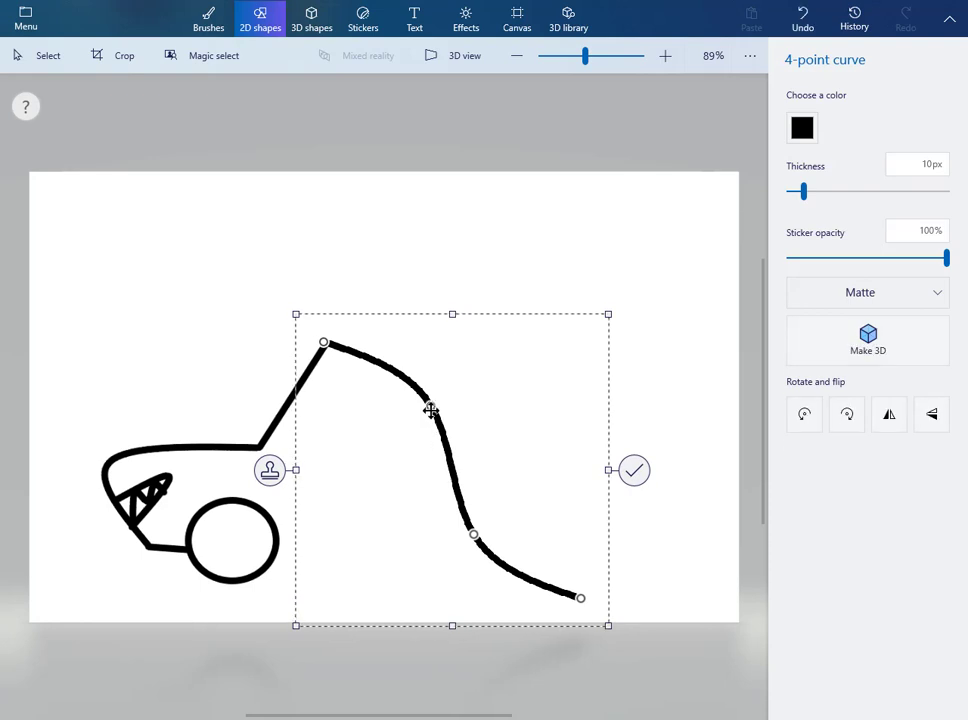
left_click_drag(430, 410, 452, 357)
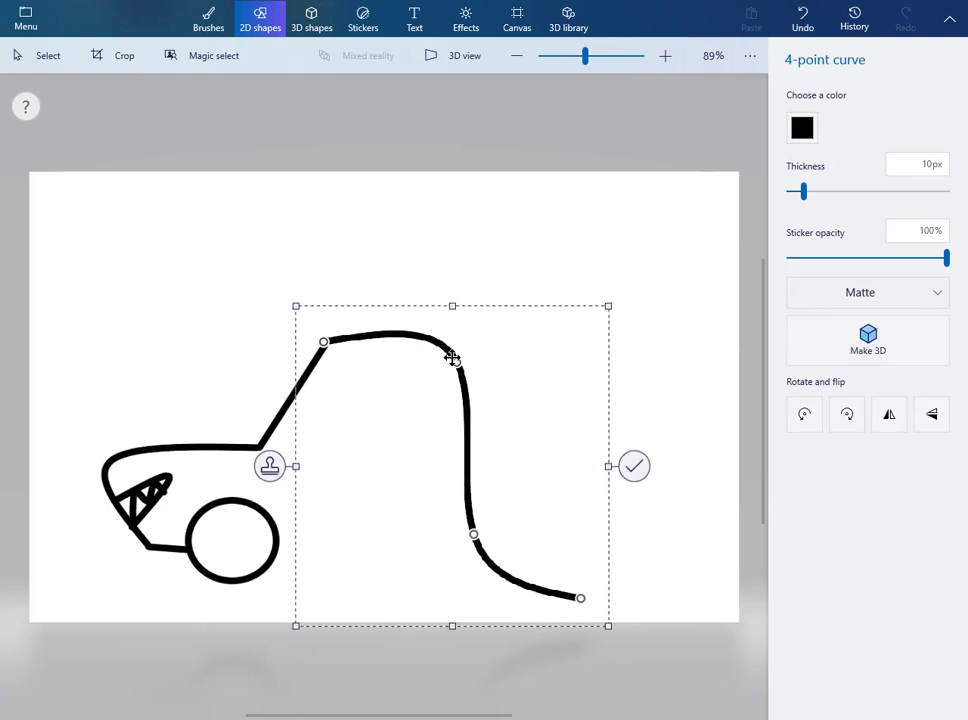
left_click_drag(473, 534, 544, 360)
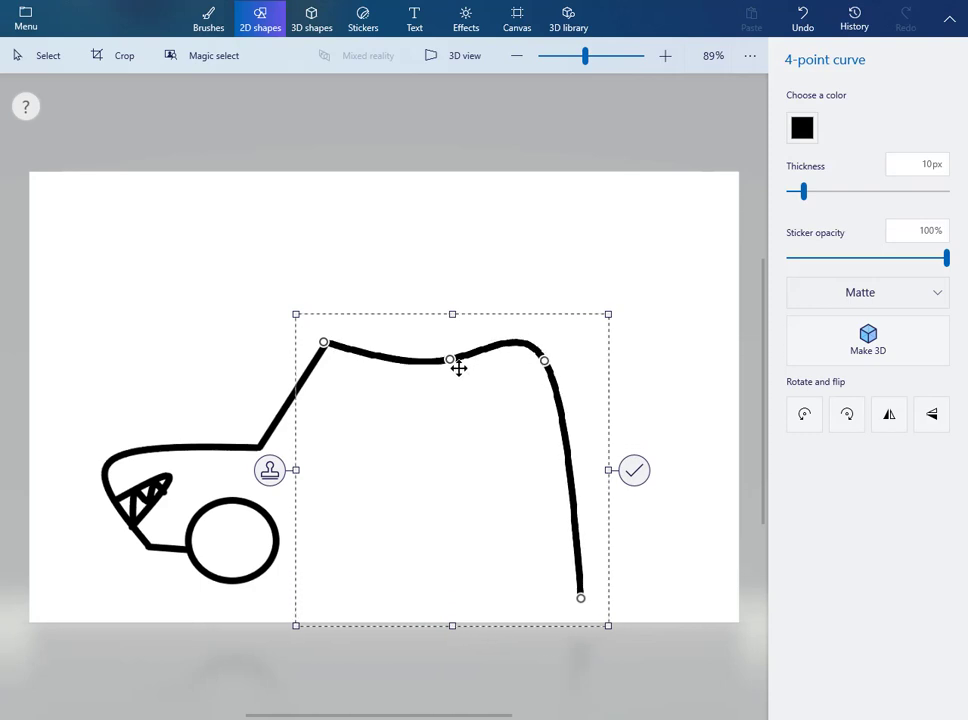
left_click_drag(449, 357, 433, 341)
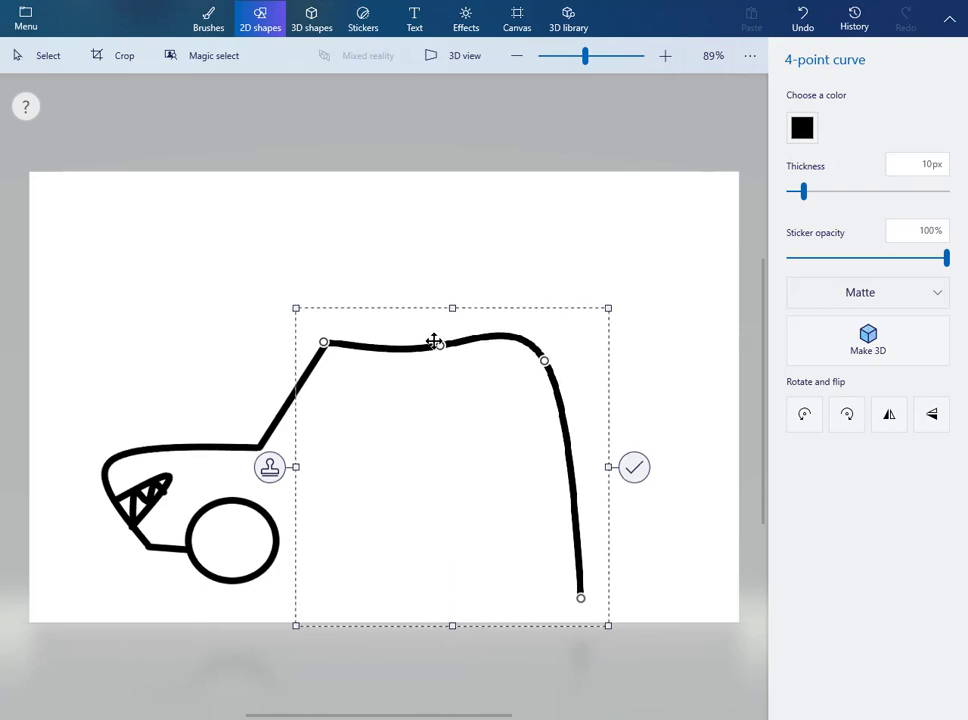
mouse_move(581, 598)
left_mouse_down()
mouse_move(628, 314)
mouse_move(621, 288)
left_mouse_up()
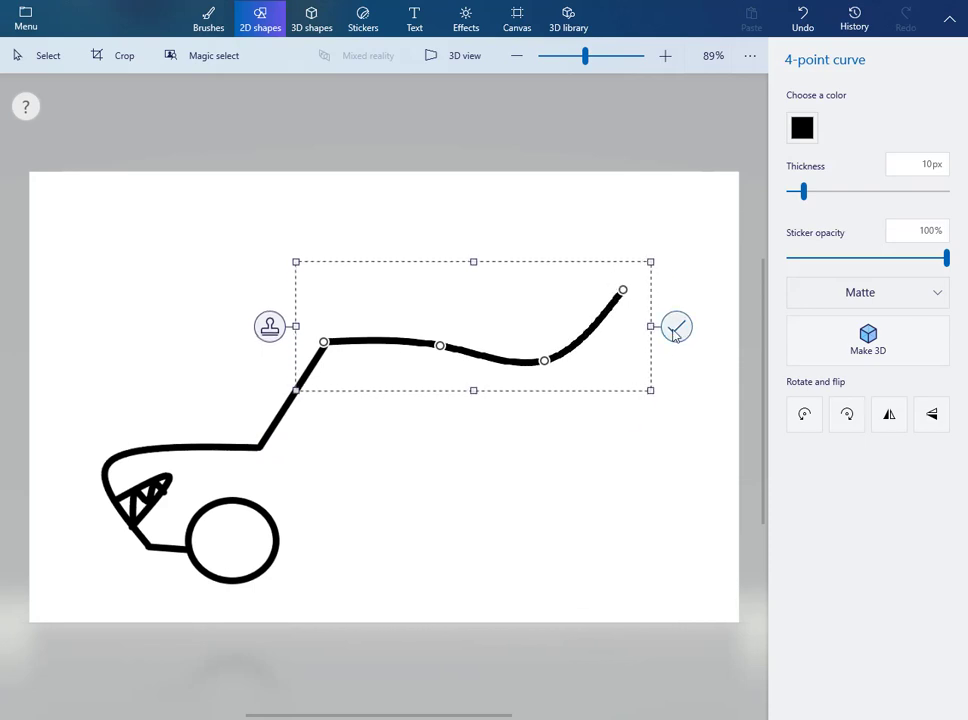
left_click(676, 329)
Draw a 3-point curve from the spoiler tip, bulging rearward and returning diagonally down and forward beneath the roofline
left_click(868, 120)
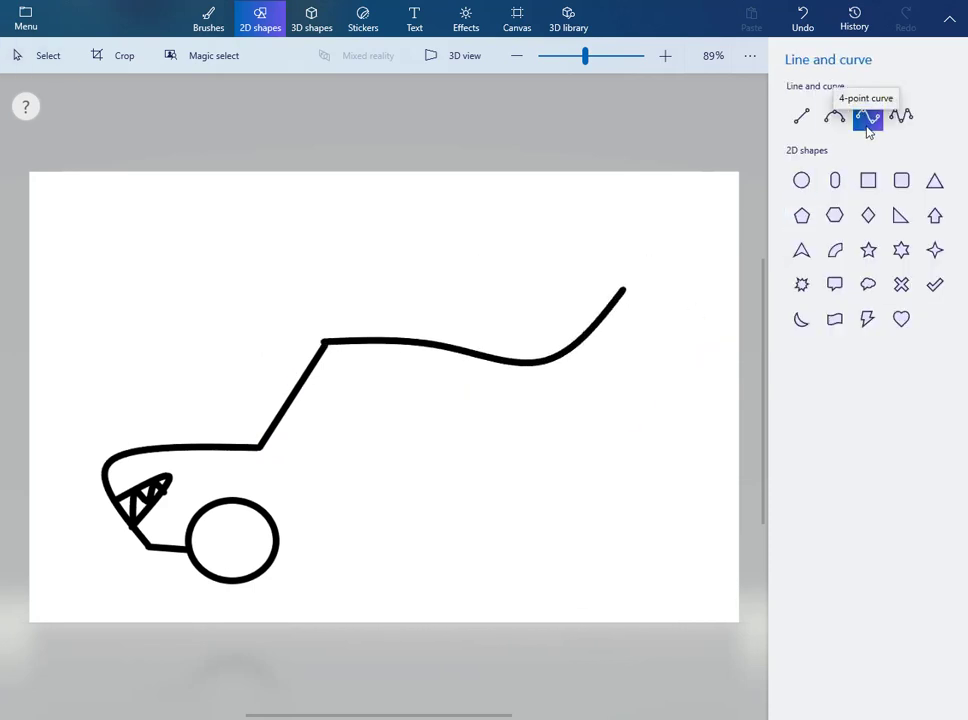
left_click(835, 117)
left_click_drag(456, 315, 702, 573)
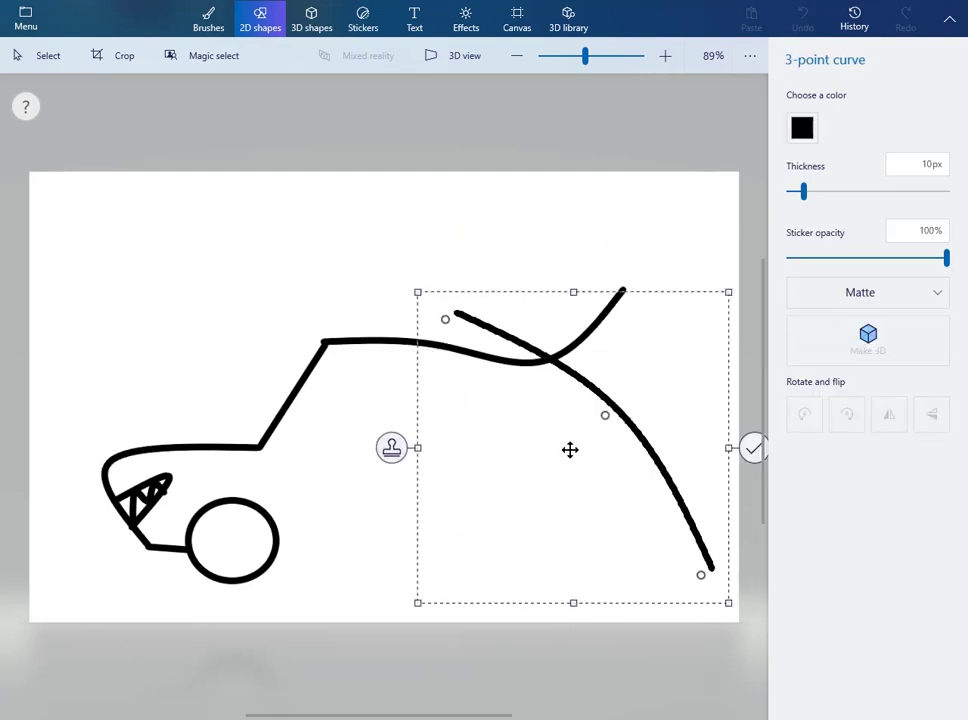
left_click_drag(570, 449, 540, 460)
left_click_drag(416, 330, 619, 290)
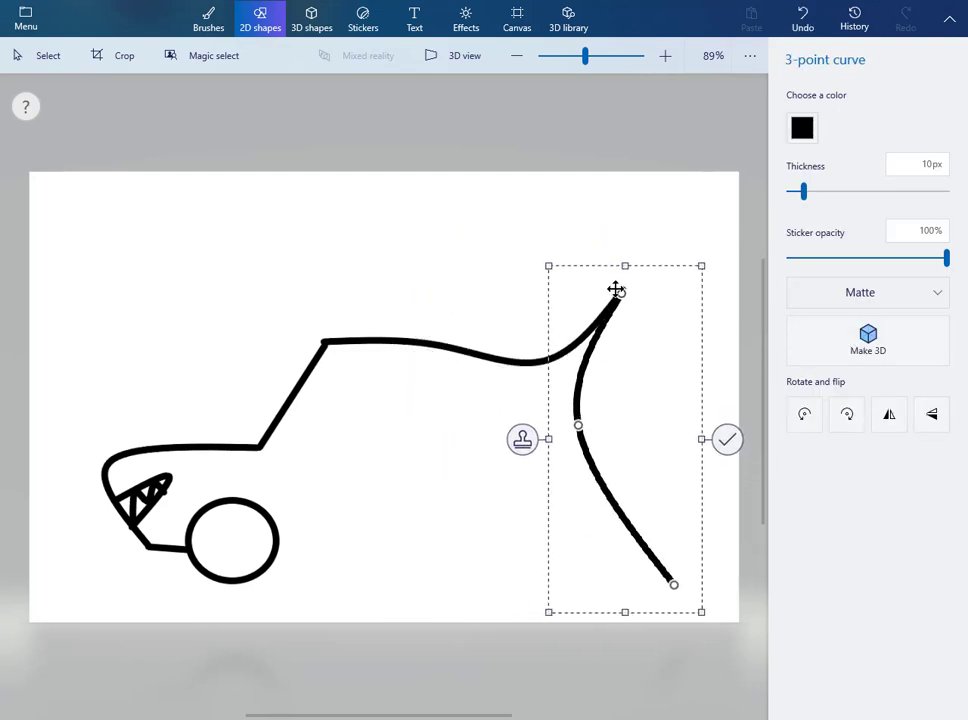
left_click_drag(571, 421, 659, 373)
left_click_drag(678, 581, 557, 449)
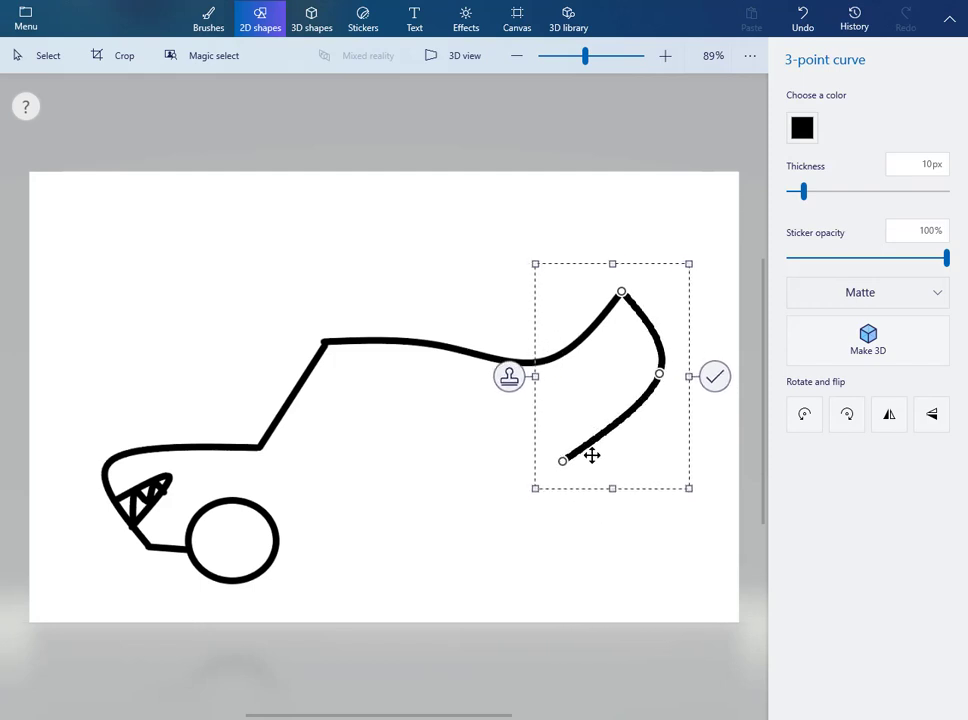
left_click(716, 377)
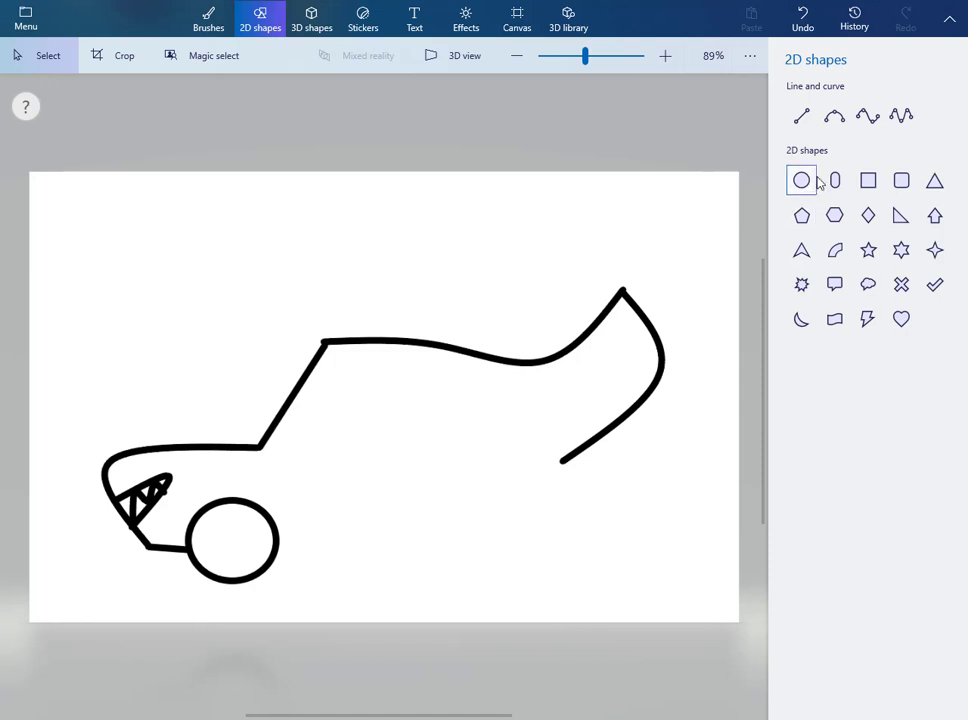
Draw a 3-point curve from the lower end of the spoiler line, running rearward and bending down to form the car's tail
left_click(845, 122)
mouse_move(717, 439)
left_mouse_down()
mouse_move(590, 471)
mouse_move(612, 538)
mouse_move(662, 590)
mouse_move(700, 548)
left_mouse_up()
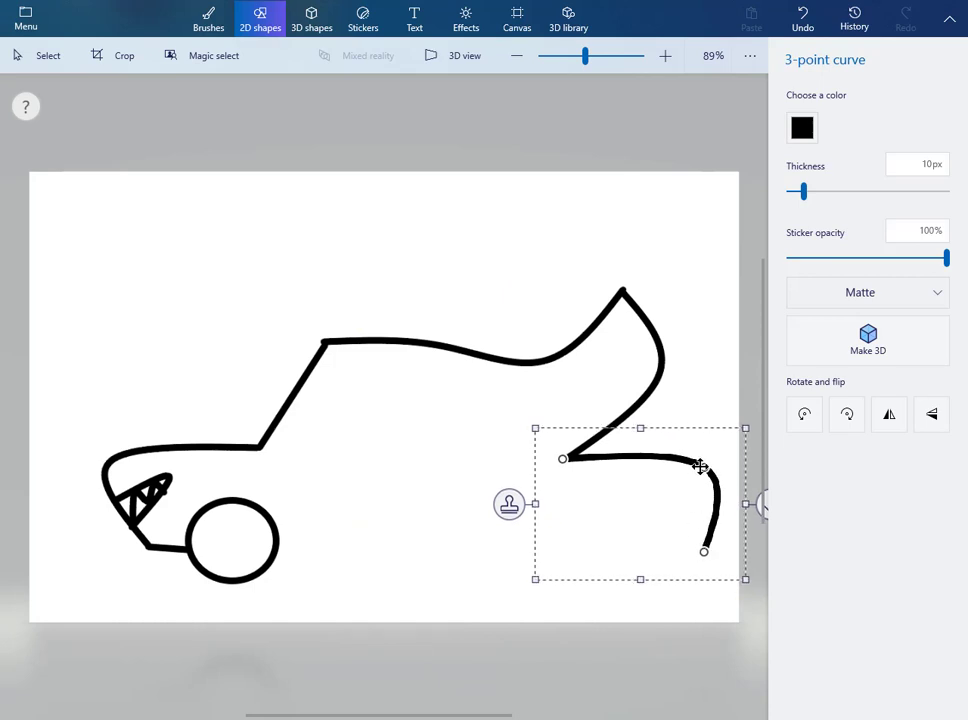
left_click_drag(700, 465, 655, 476)
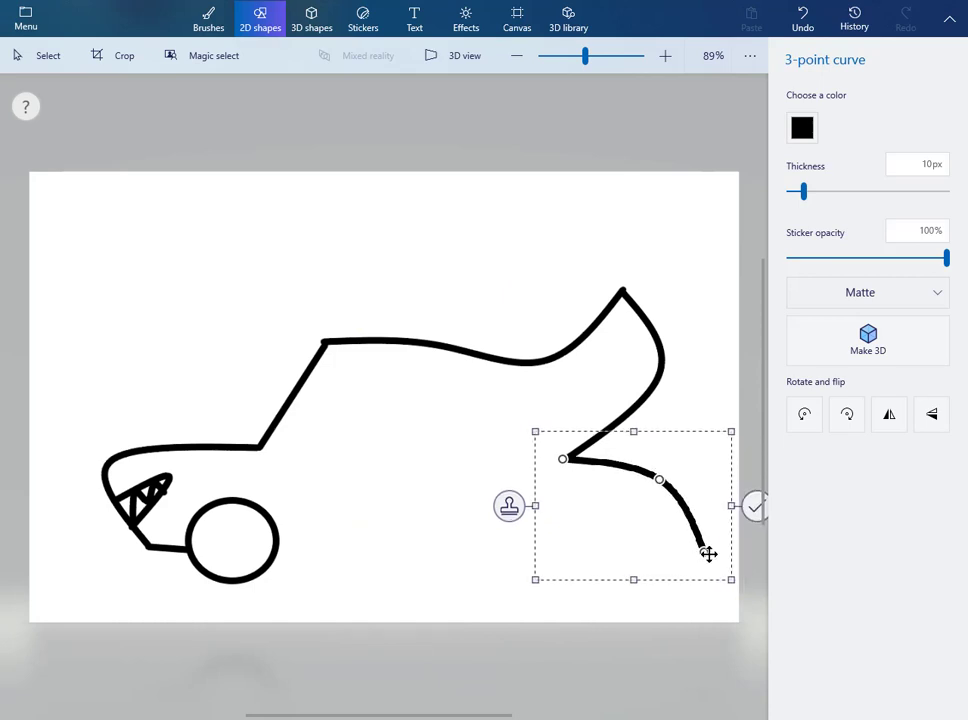
left_click_drag(705, 552, 674, 558)
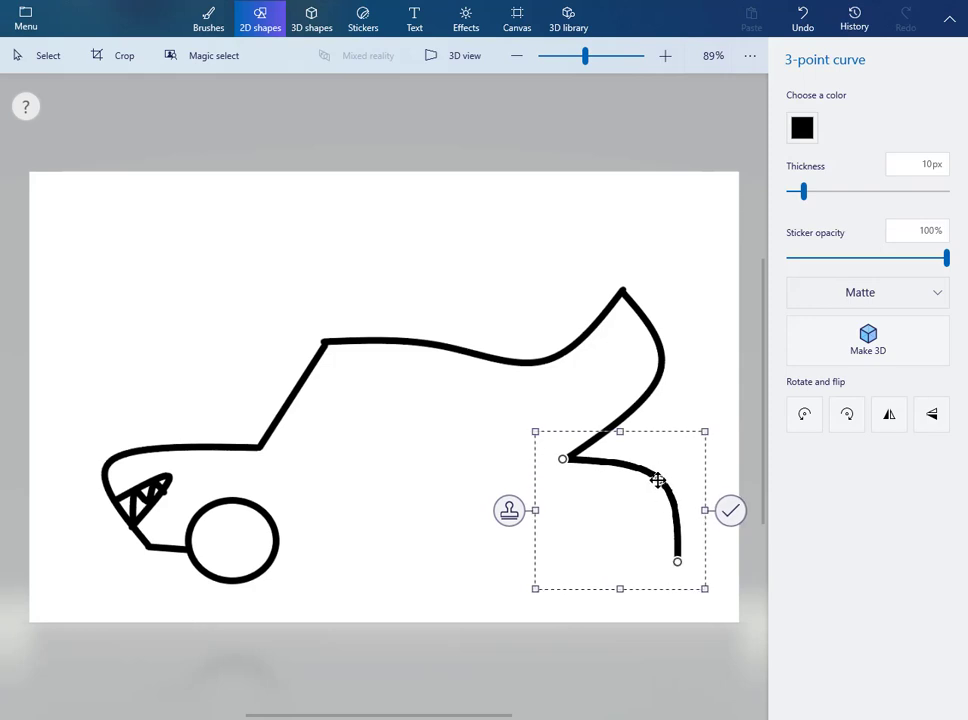
left_click_drag(657, 480, 688, 467)
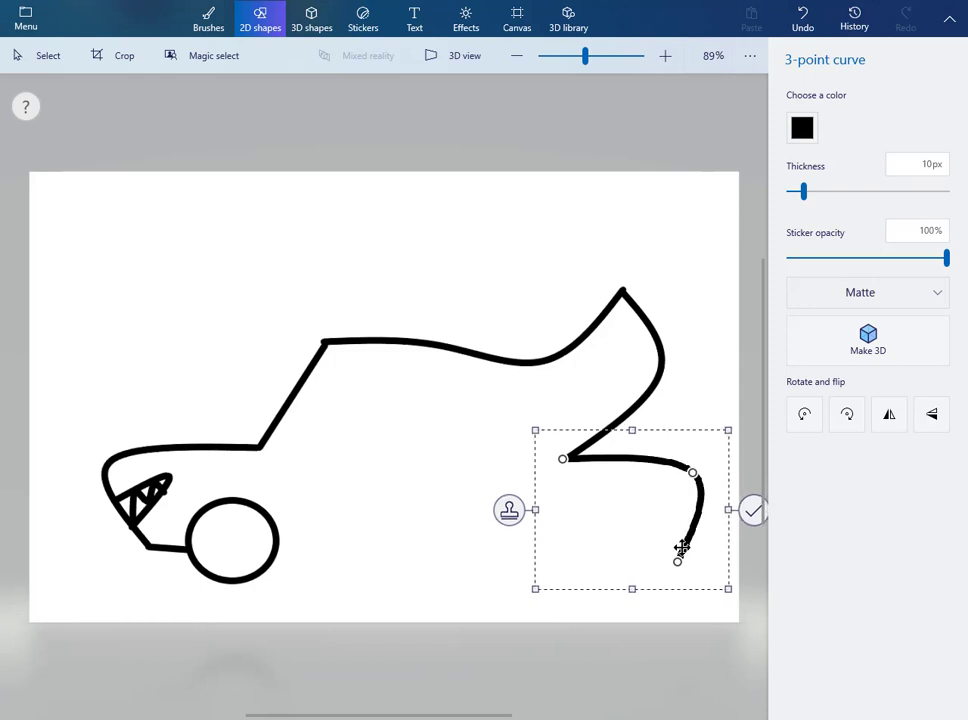
left_click(752, 513)
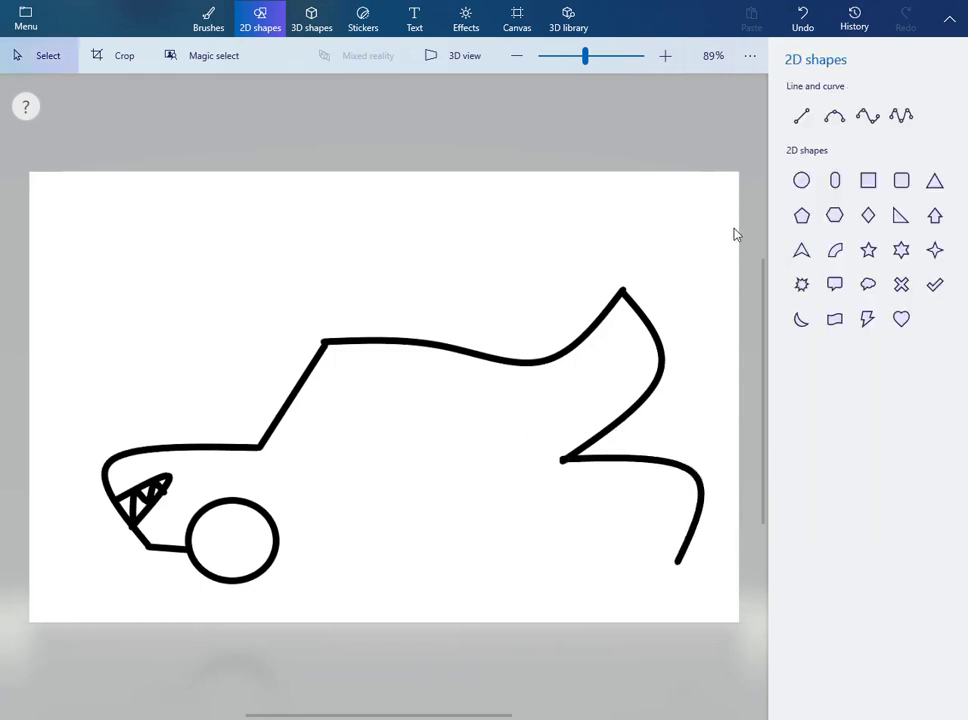
Draw a circle for a rear wheel, about the size of the front wheel, and stamp a copy so two wheels sit side by side
left_click(797, 183)
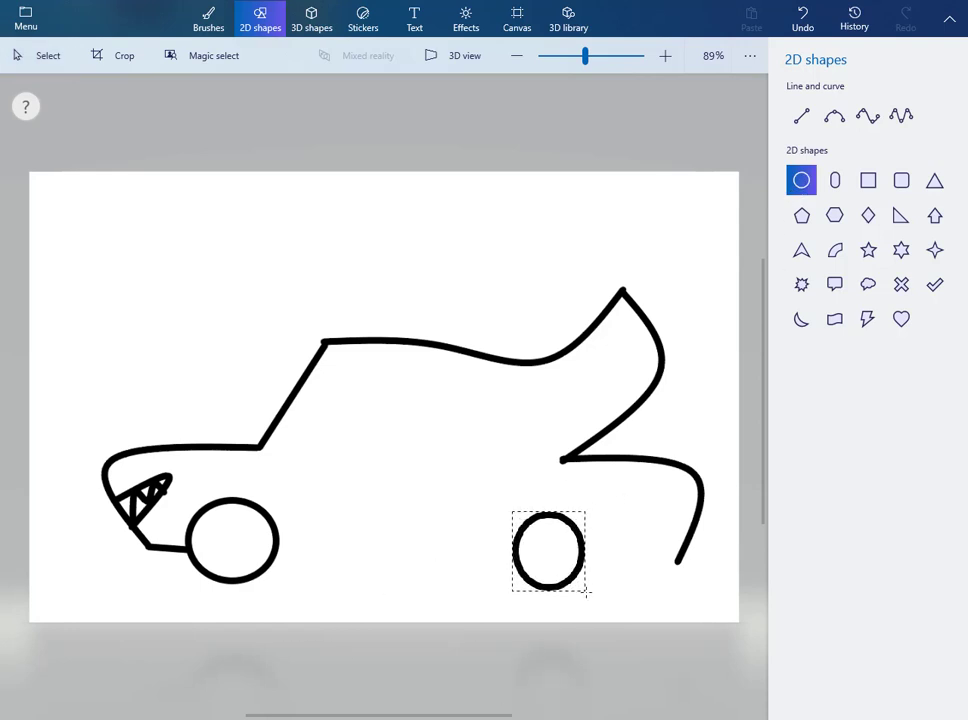
mouse_move(587, 592)
left_mouse_down()
mouse_move(447, 568)
mouse_move(560, 551)
left_mouse_up()
left_click(430, 556)
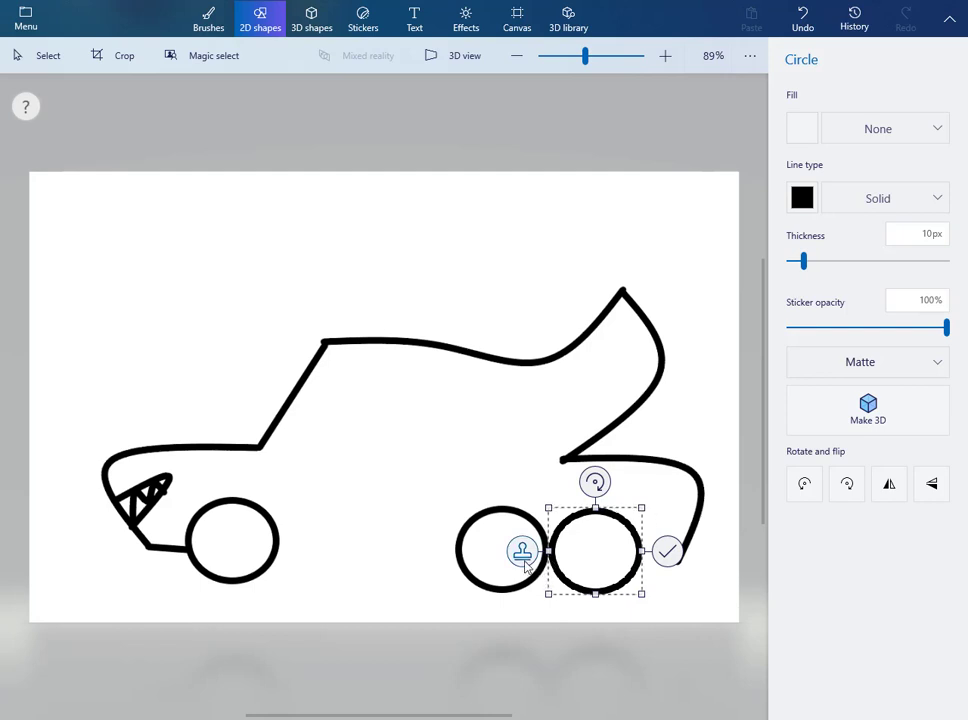
Shrink another copy of the wheel circle and place it above the gap between the two rear wheels
left_click_drag(551, 561, 549, 513)
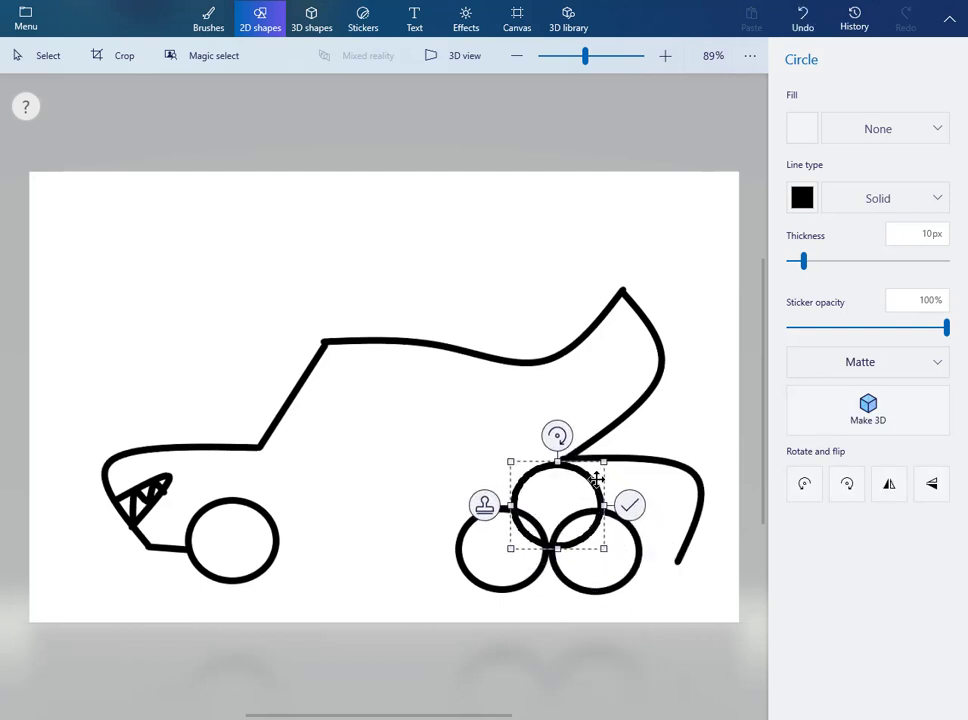
left_click_drag(601, 463, 574, 488)
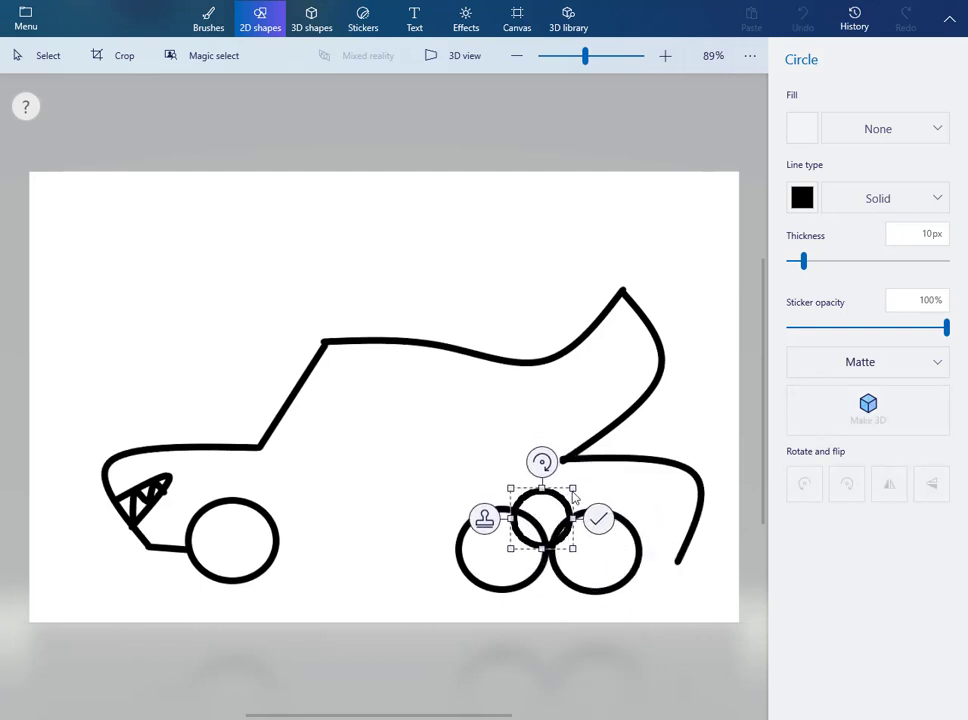
mouse_move(554, 532)
left_mouse_down()
mouse_move(555, 506)
mouse_move(562, 510)
left_mouse_up()
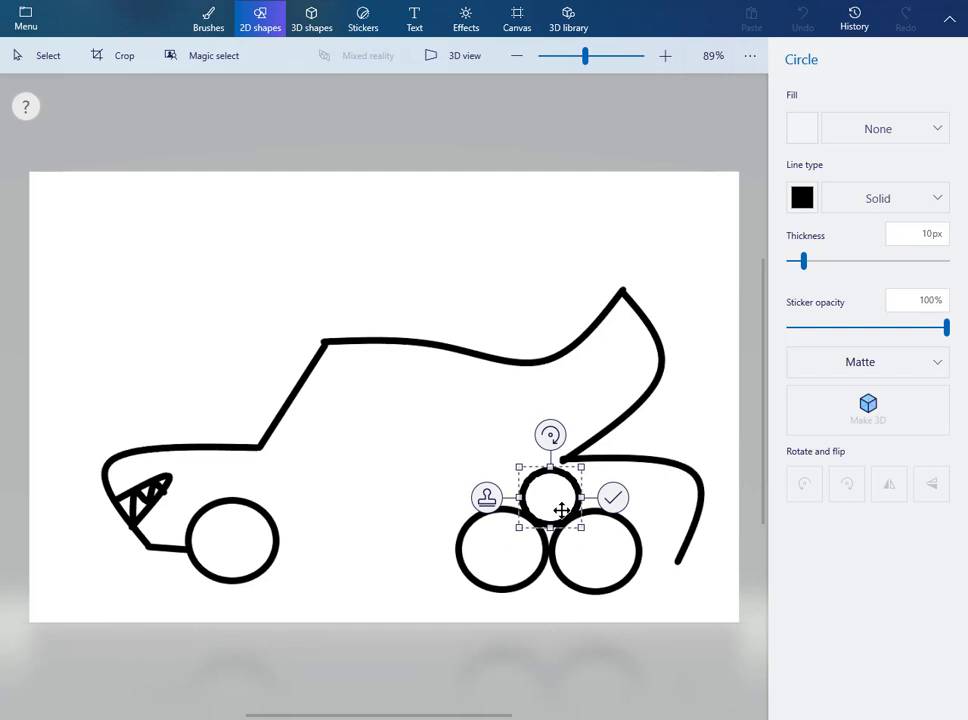
left_click(617, 503)
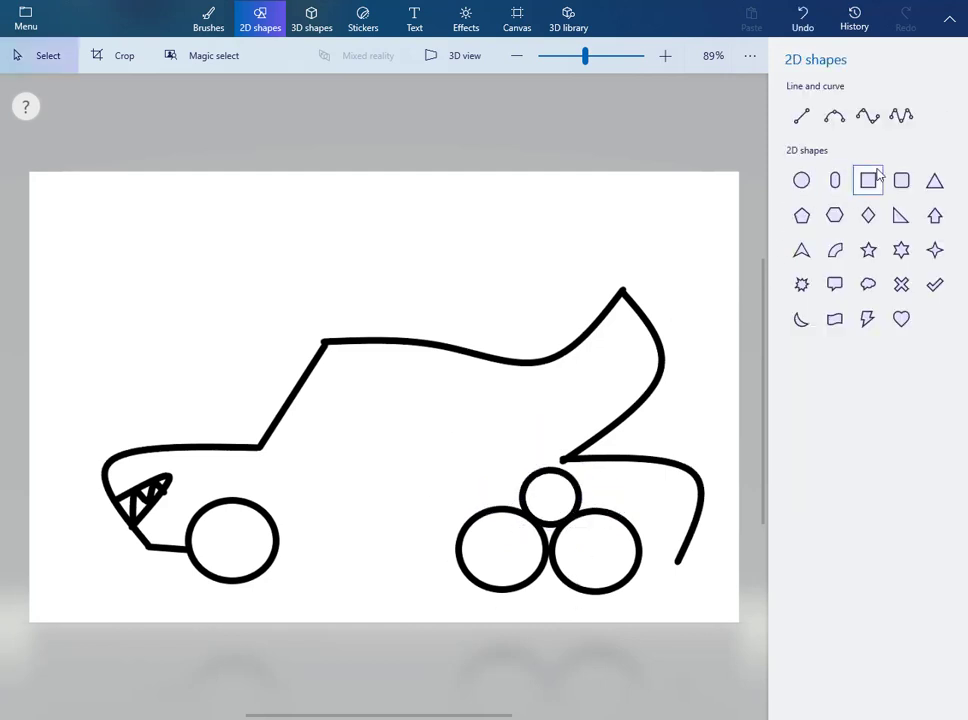
Draw straight underbody lines from the front wheel to the first rear wheel and from the last wheel to the tail's lower end
left_click(801, 118)
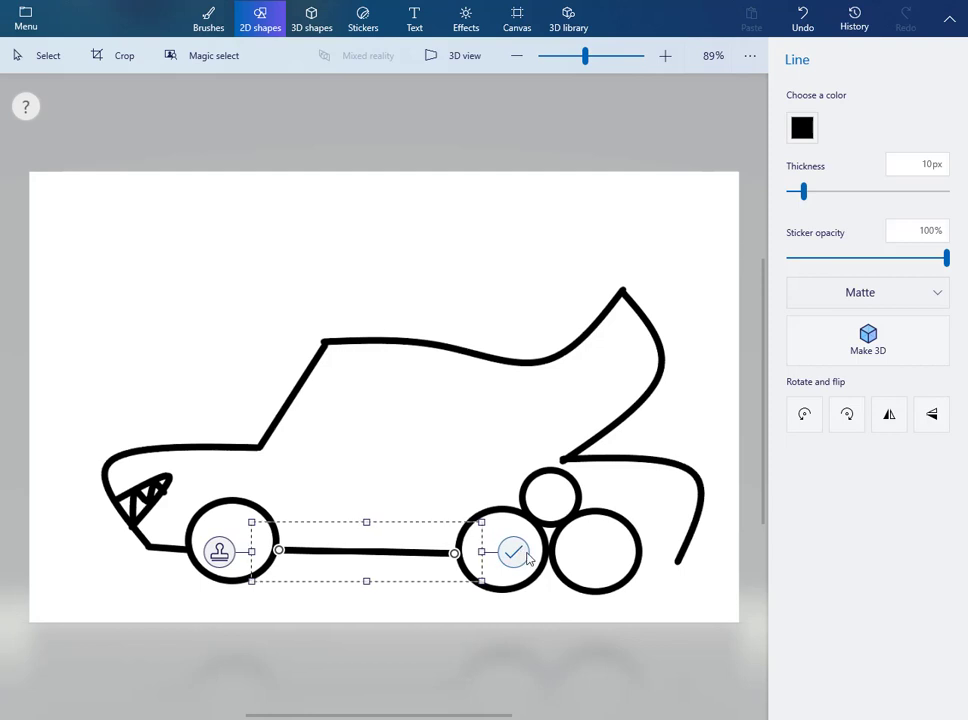
left_click(527, 557)
left_click(801, 118)
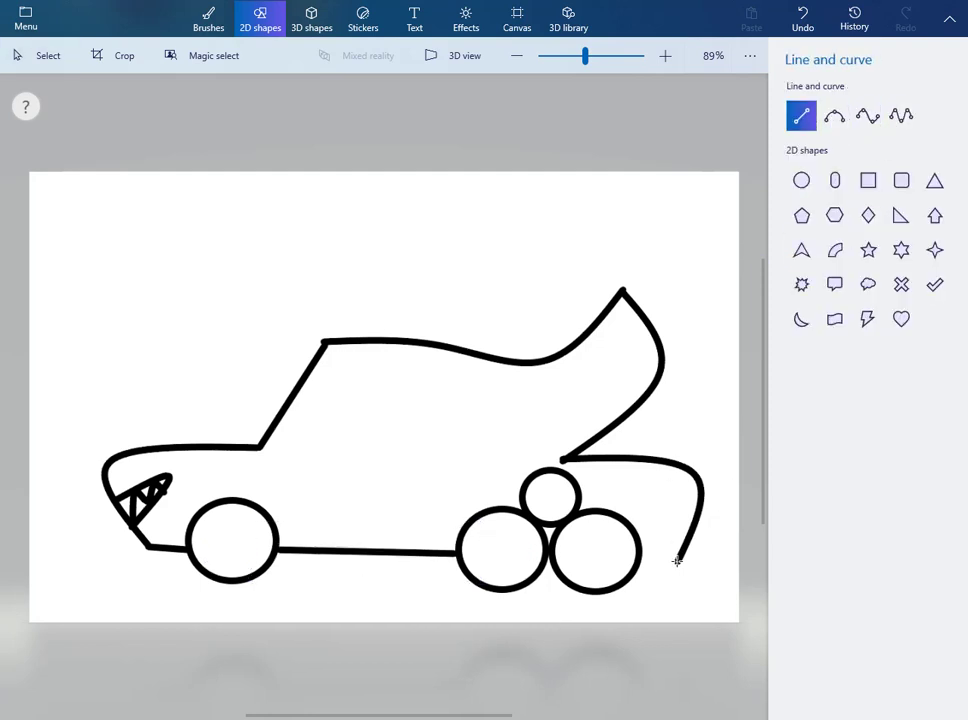
left_click_drag(641, 557, 677, 560)
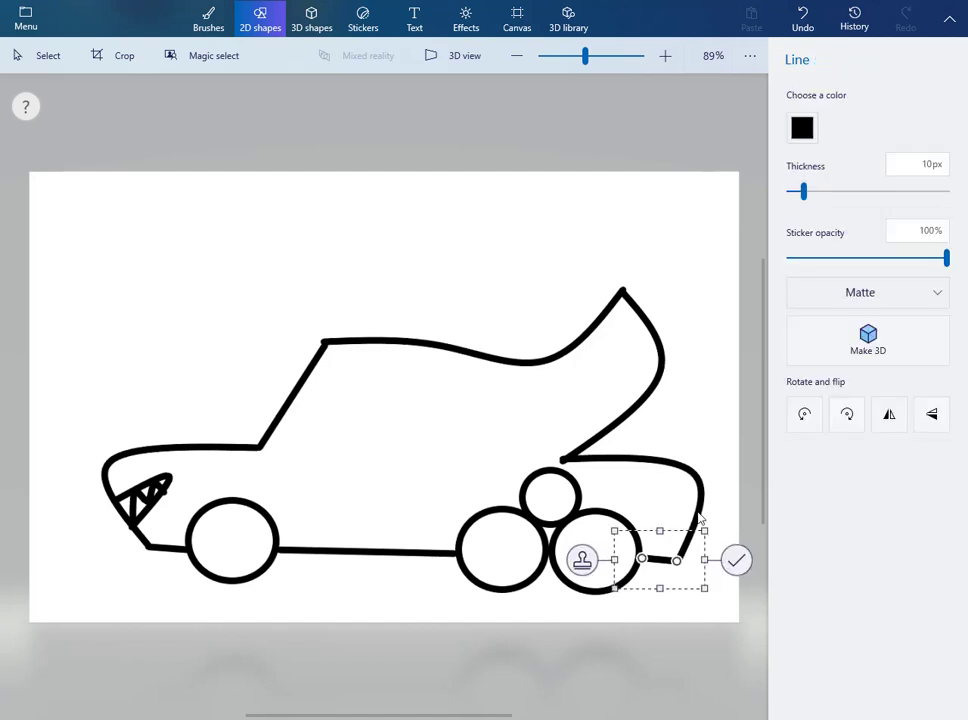
left_click(736, 562)
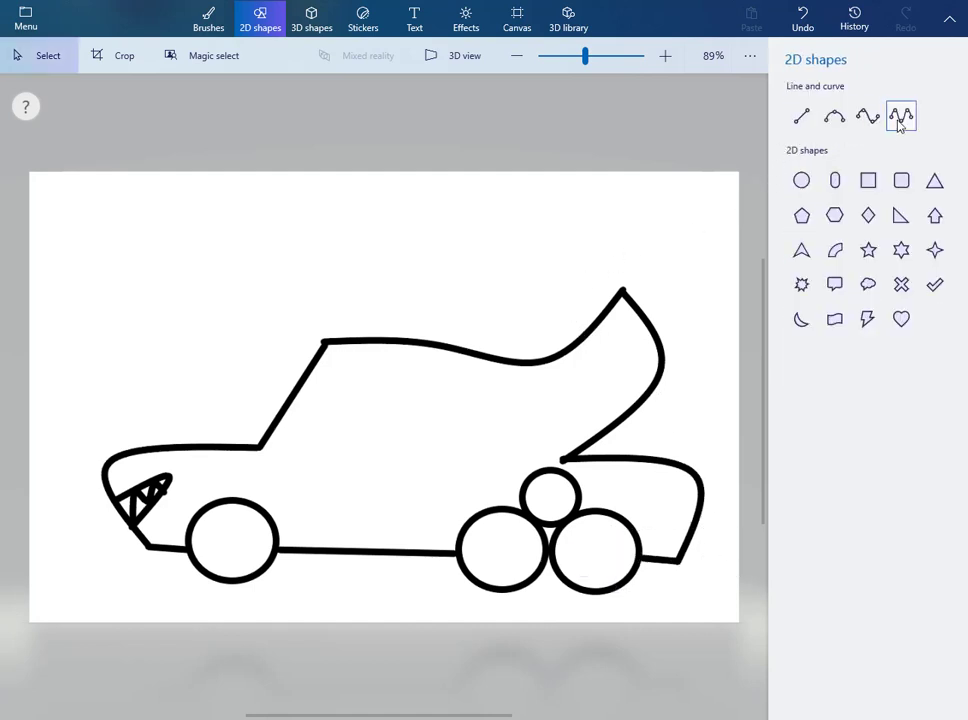
Draw a 5-point curve inside the spoiler and shape it into a closed teardrop following the spoiler's outline
left_click_drag(432, 201, 685, 460)
left_click_drag(542, 341, 580, 450)
left_click_drag(452, 321, 617, 321)
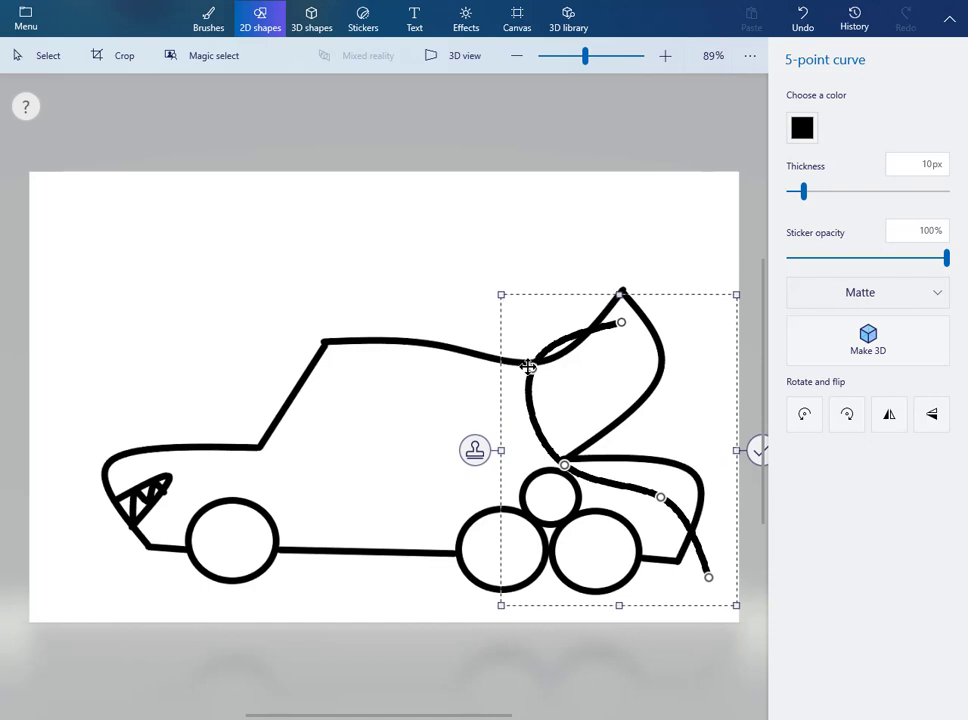
left_click_drag(531, 368, 625, 373)
left_click_drag(567, 463, 577, 425)
left_click_drag(657, 505, 536, 445)
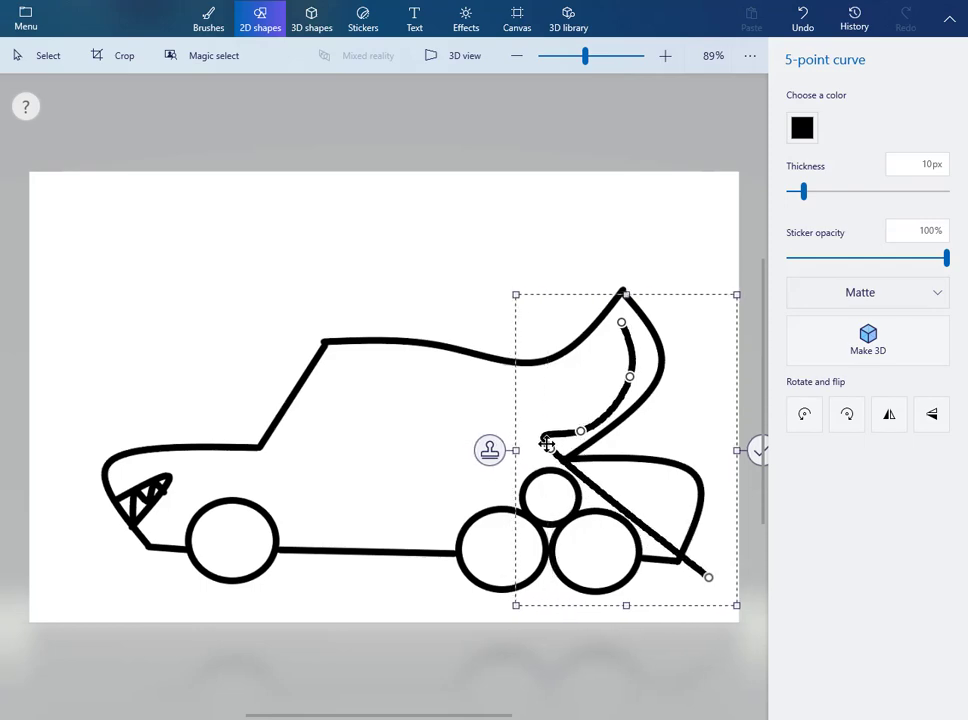
left_click_drag(681, 573, 587, 358)
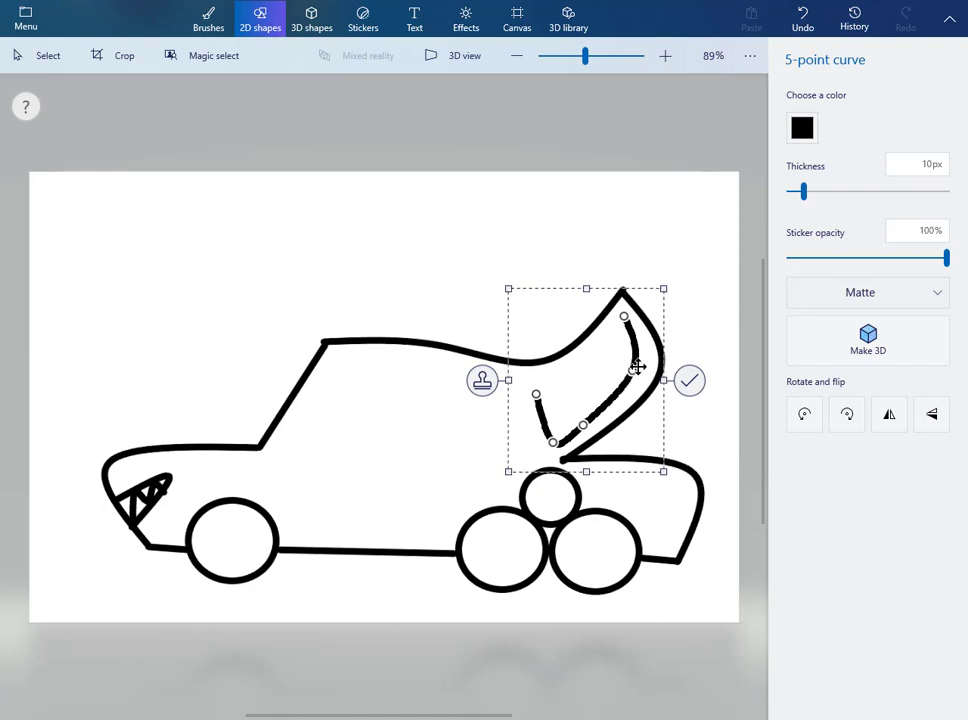
mouse_move(637, 367)
left_mouse_down()
mouse_move(648, 368)
mouse_move(636, 371)
left_mouse_up()
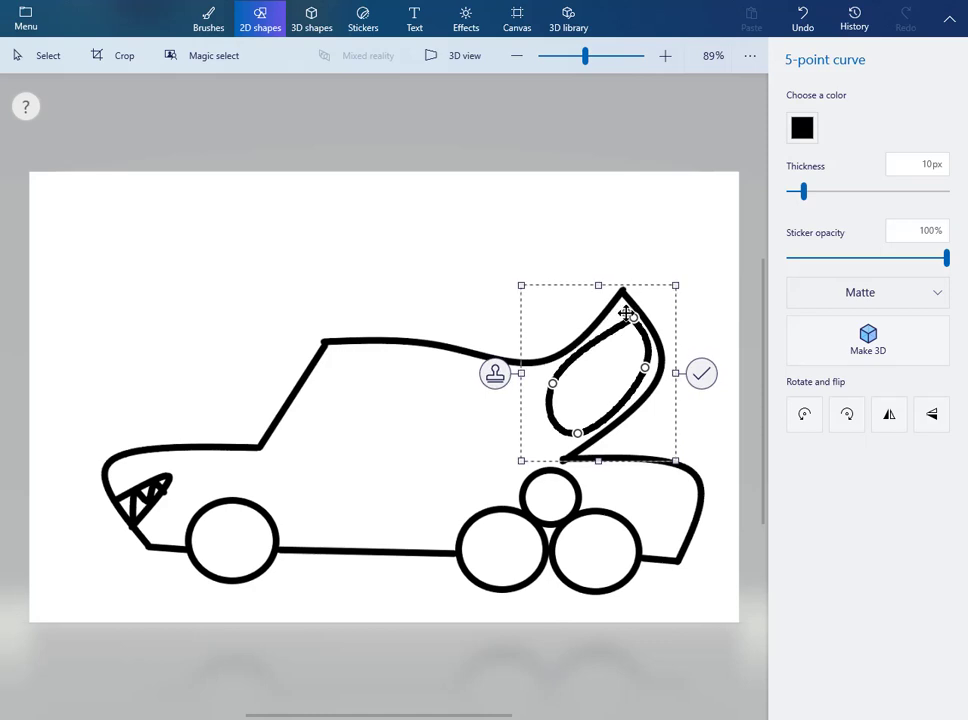
left_click(702, 374)
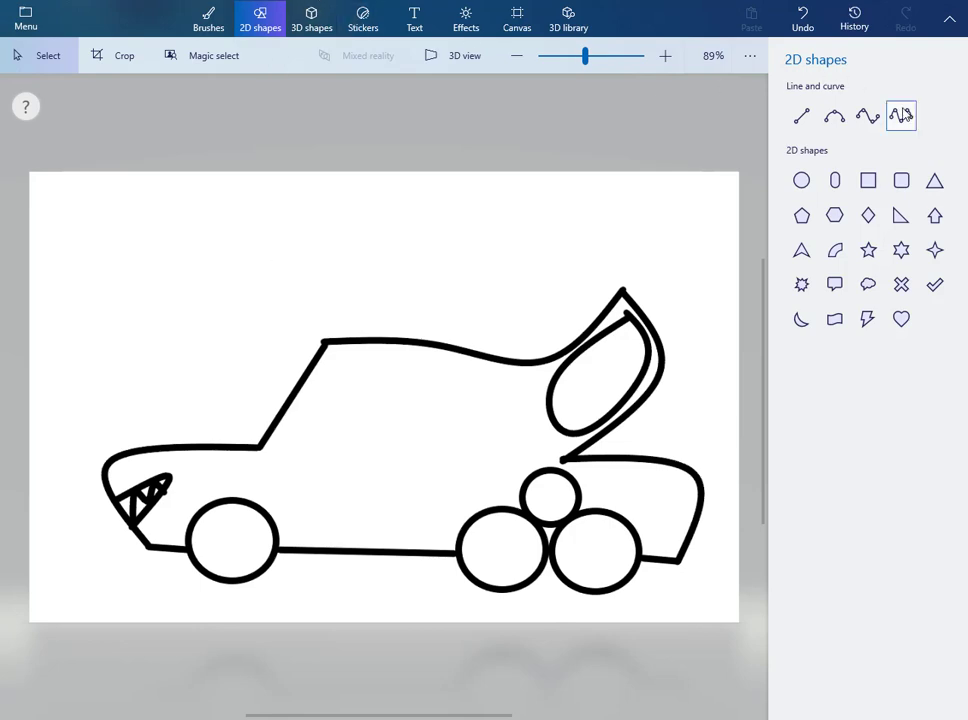
left_click(835, 125)
left_click(867, 116)
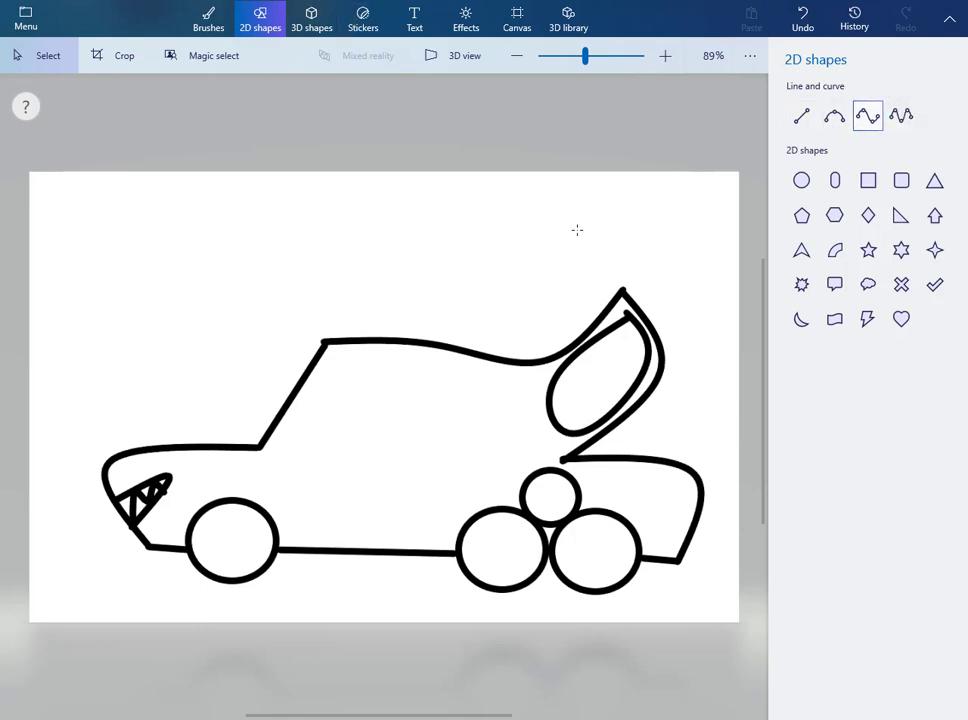
left_click(400, 389)
left_click_drag(400, 389, 471, 488)
left_click_drag(437, 419, 497, 394)
left_click_drag(488, 551, 443, 497)
left_click_drag(592, 619, 338, 355)
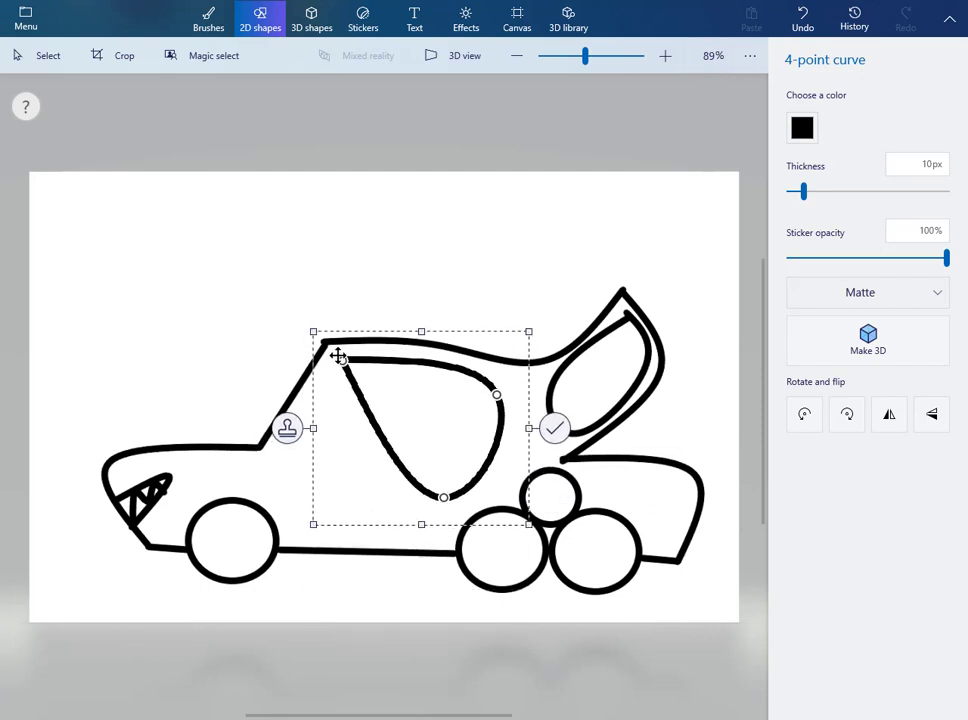
left_click_drag(446, 497, 350, 485)
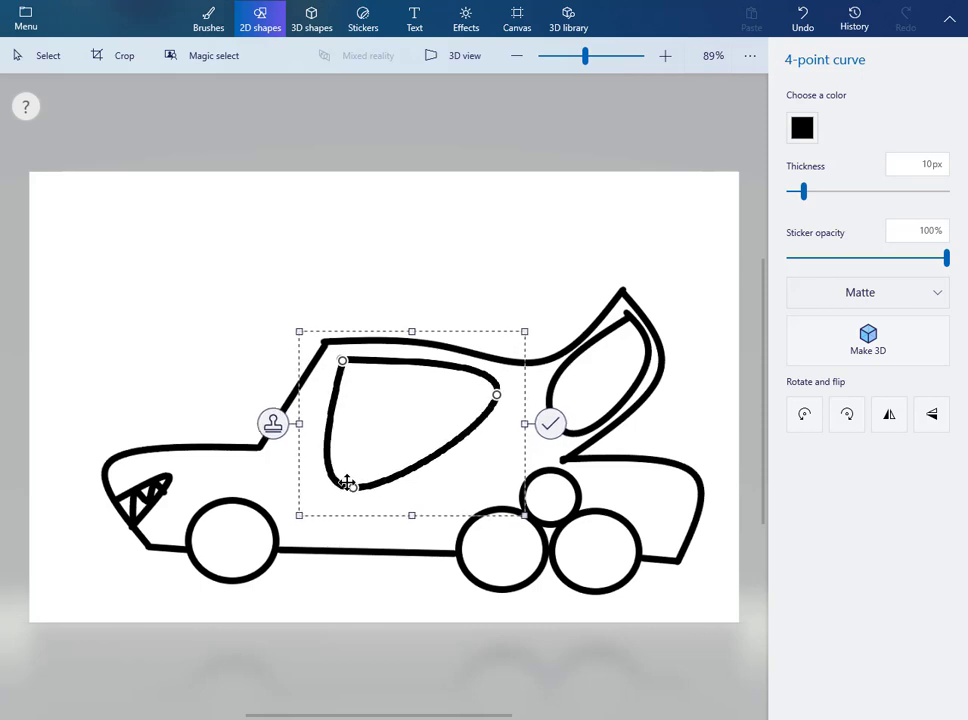
mouse_move(500, 399)
left_mouse_down()
mouse_move(490, 445)
mouse_move(489, 397)
left_mouse_up()
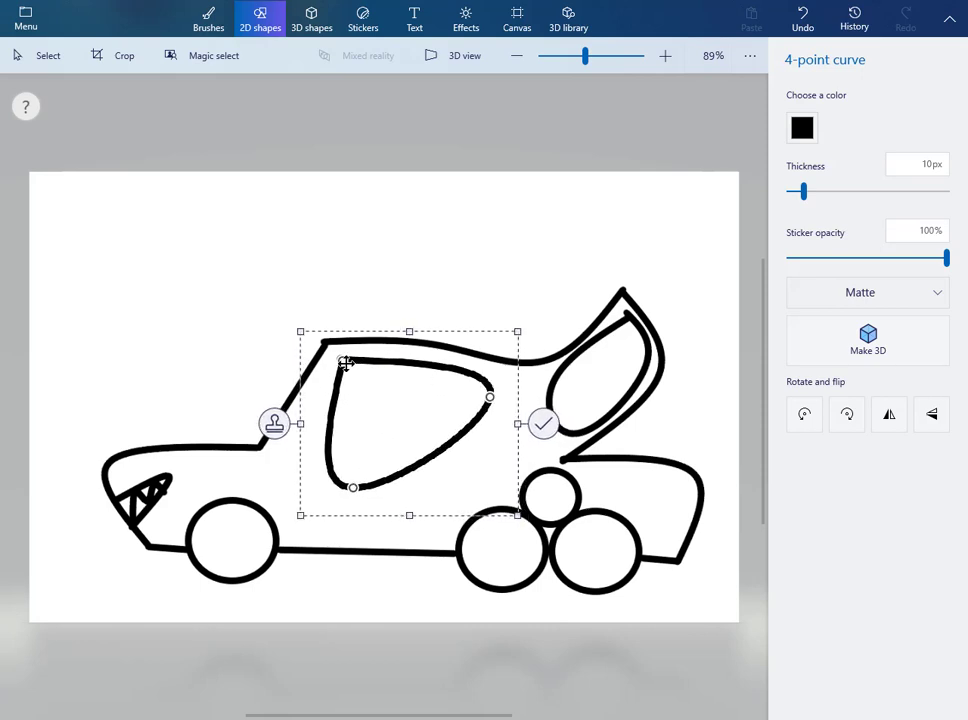
left_click_drag(346, 363, 313, 445)
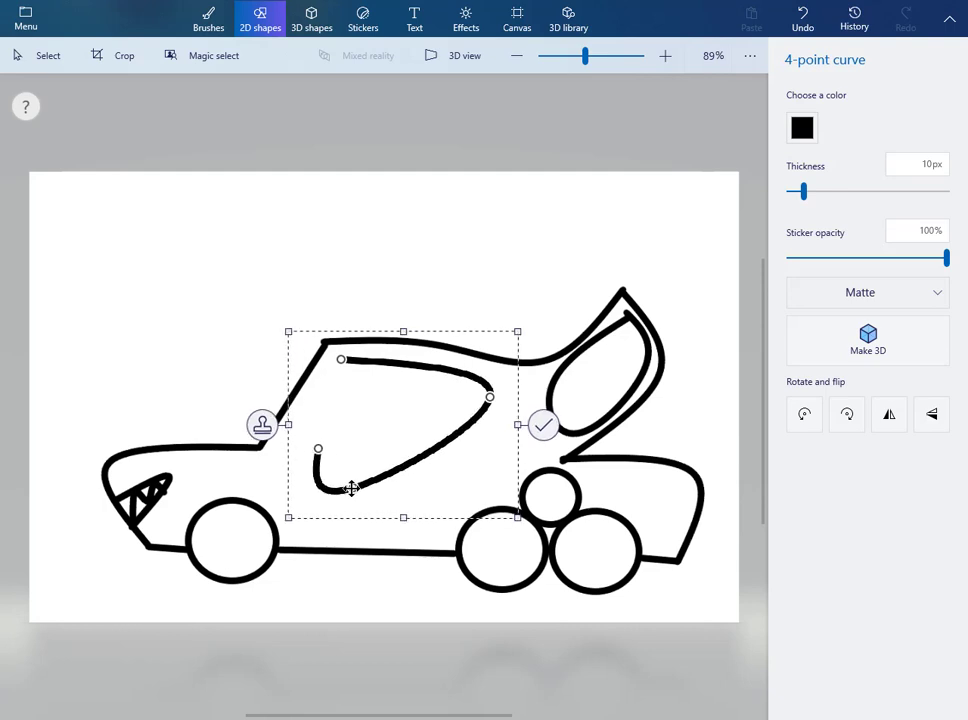
left_click_drag(352, 487, 452, 485)
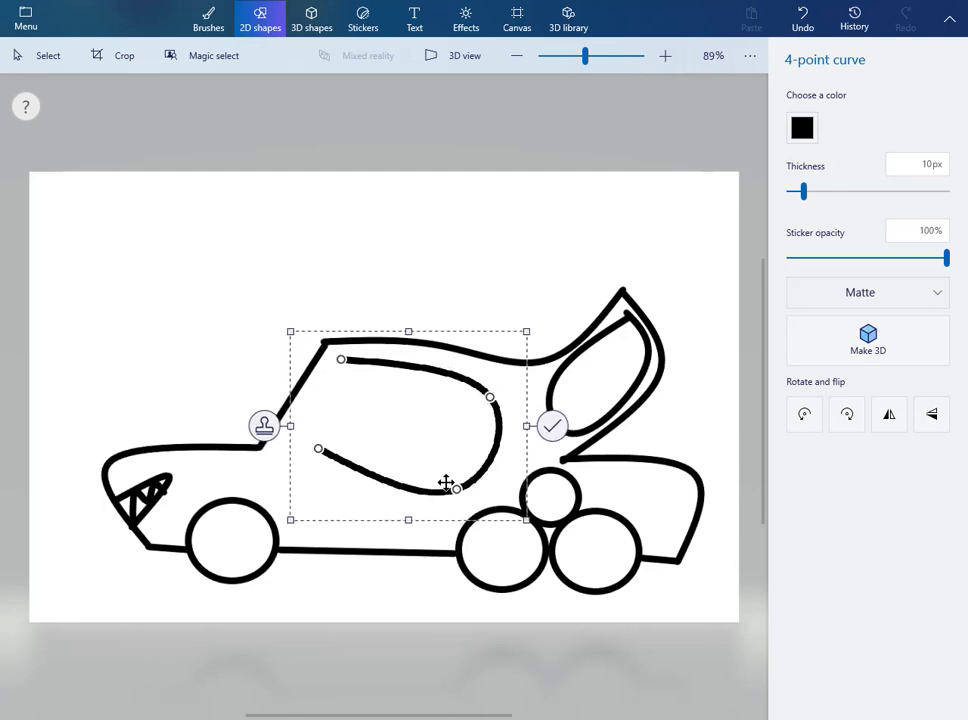
key("Delete")
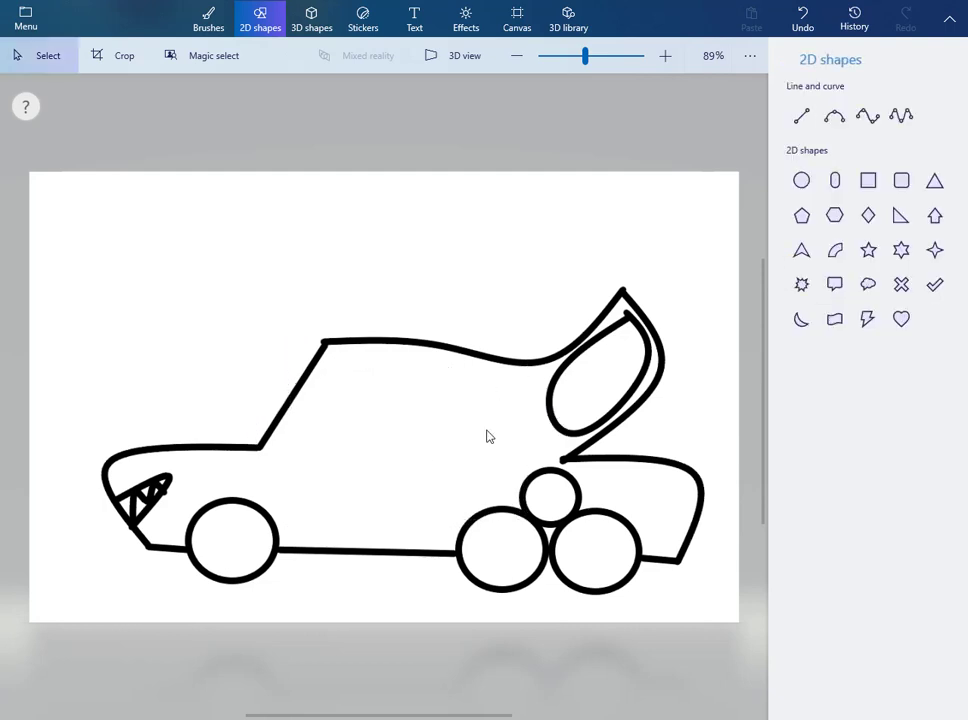
Draw a 5-point curve in the cabin and bend it along the roof, down behind the cabin and back toward the windshield
left_click(868, 116)
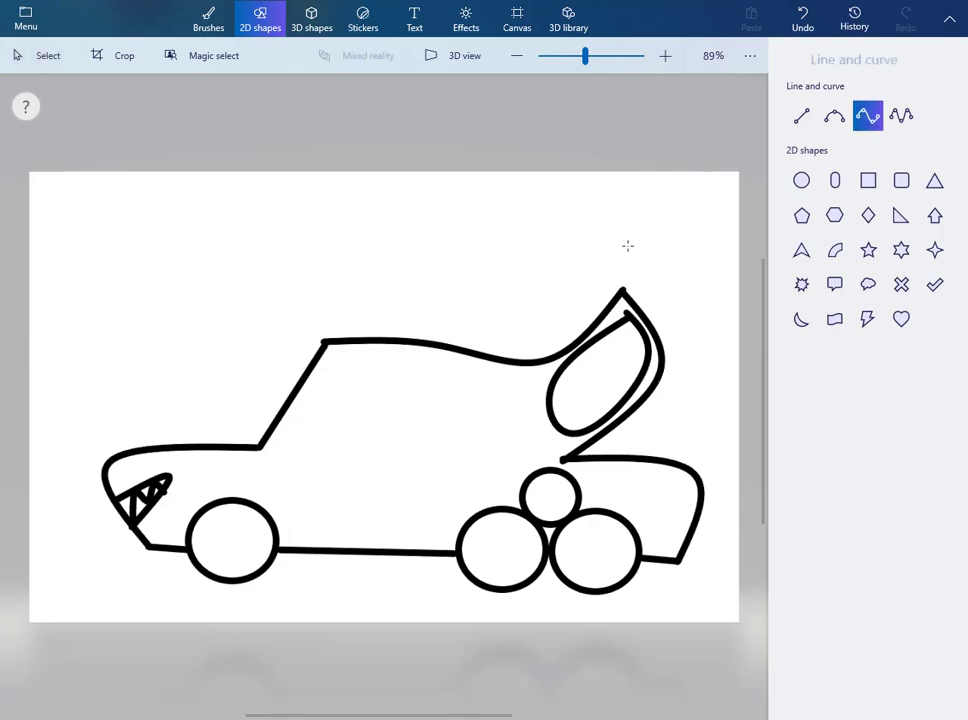
left_click(901, 117)
left_click(475, 285)
left_click_drag(480, 307, 479, 488)
left_click_drag(419, 402, 437, 376)
left_click_drag(449, 507, 417, 481)
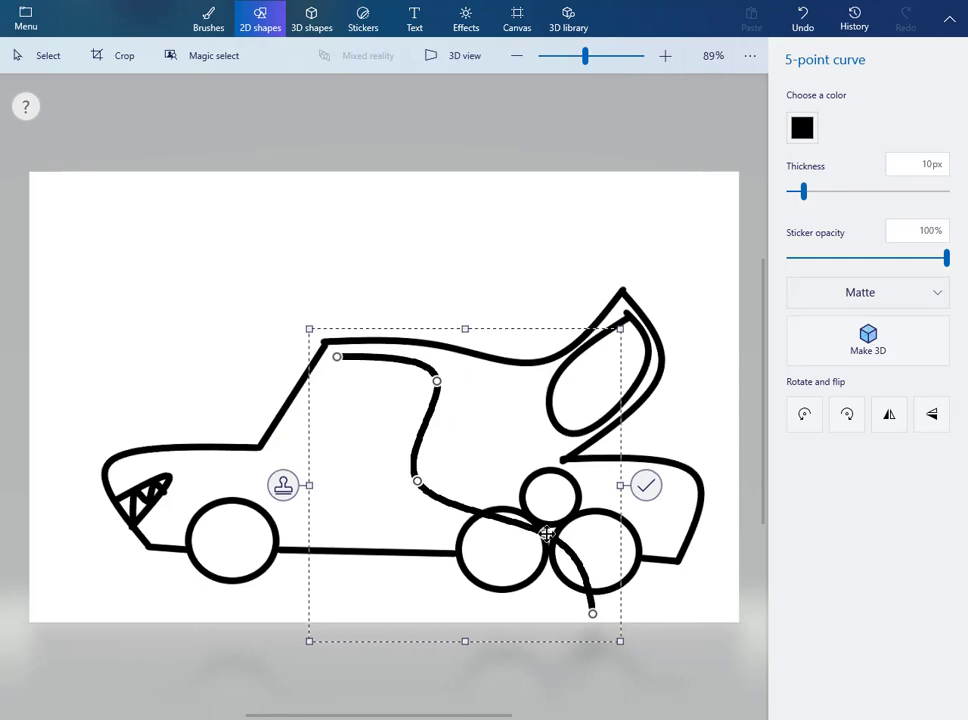
left_click_drag(547, 534, 302, 472)
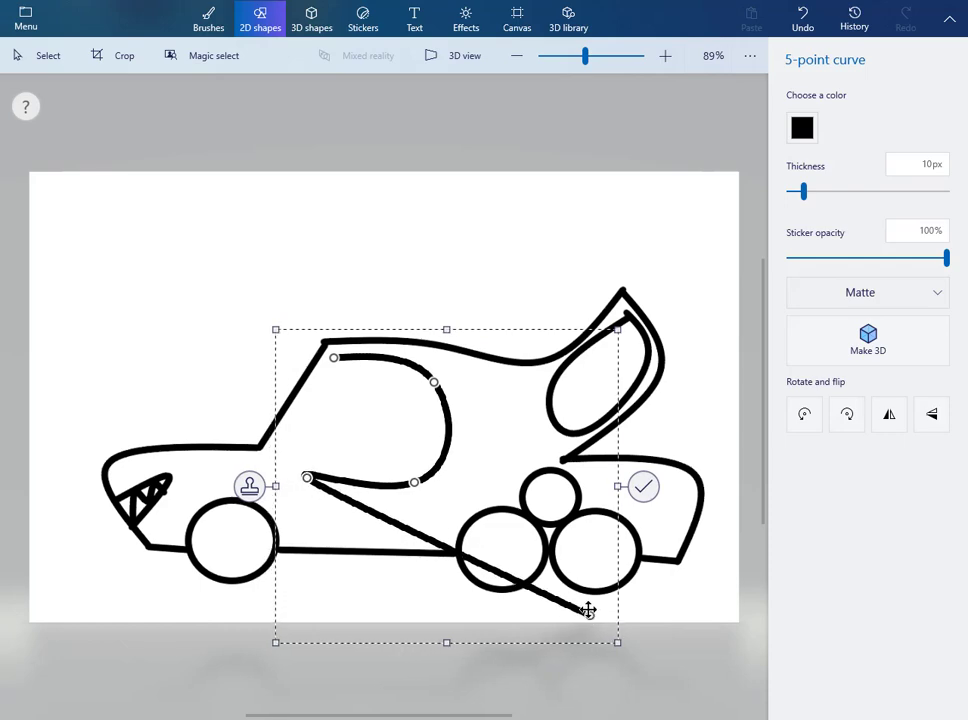
Close the cabin curve into a rounded side-window outline below the roof and reduce its height
mouse_move(588, 610)
left_mouse_down()
mouse_move(469, 572)
mouse_move(596, 612)
left_mouse_up()
mouse_move(441, 378)
left_mouse_down()
mouse_move(467, 365)
mouse_move(457, 368)
left_mouse_up()
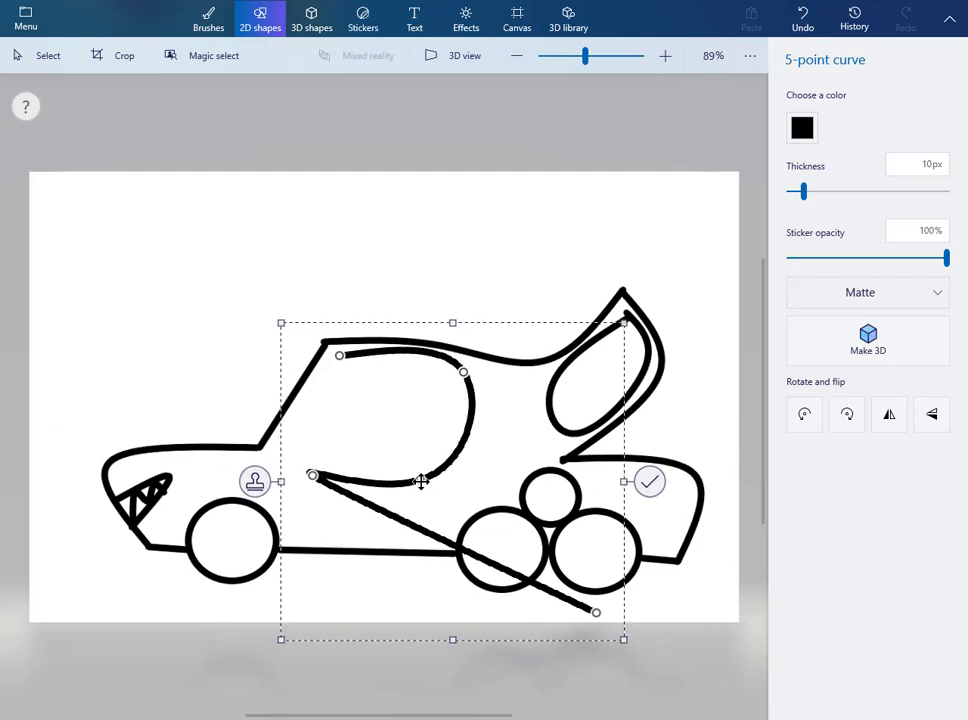
left_click_drag(421, 482, 447, 486)
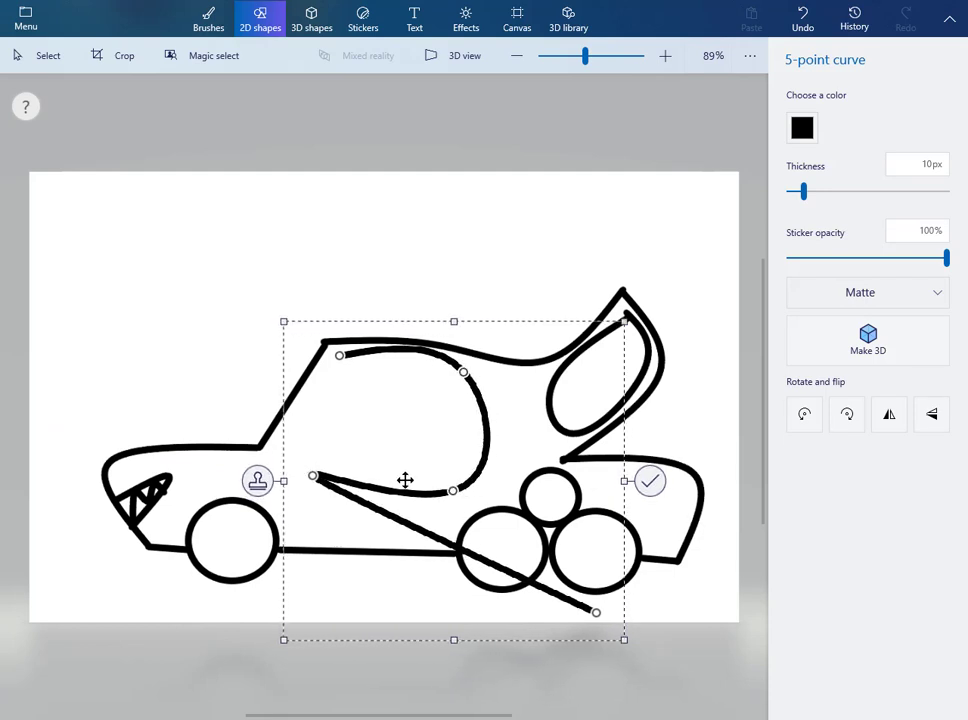
mouse_move(318, 475)
left_mouse_down()
mouse_move(279, 469)
mouse_move(398, 493)
mouse_move(310, 490)
left_mouse_up()
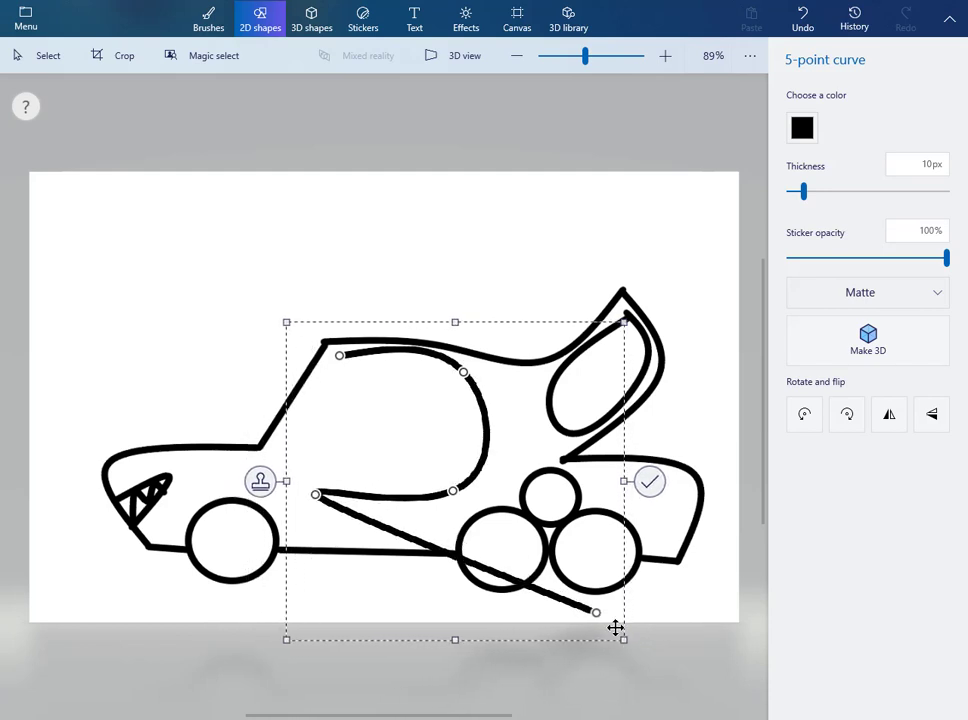
left_click_drag(597, 613, 340, 358)
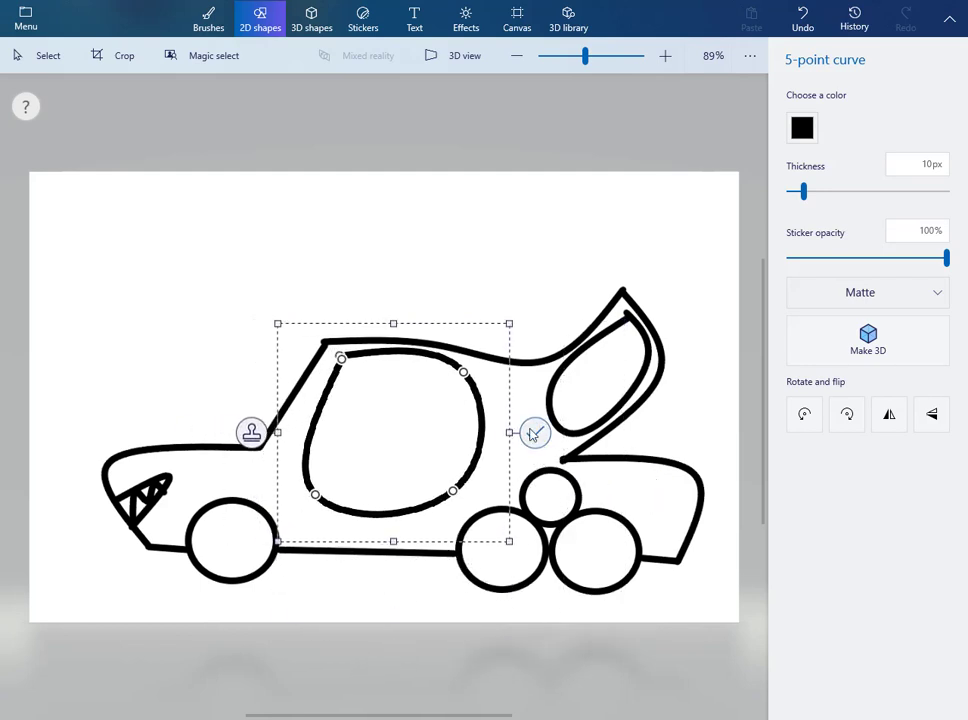
left_click_drag(392, 536, 400, 511)
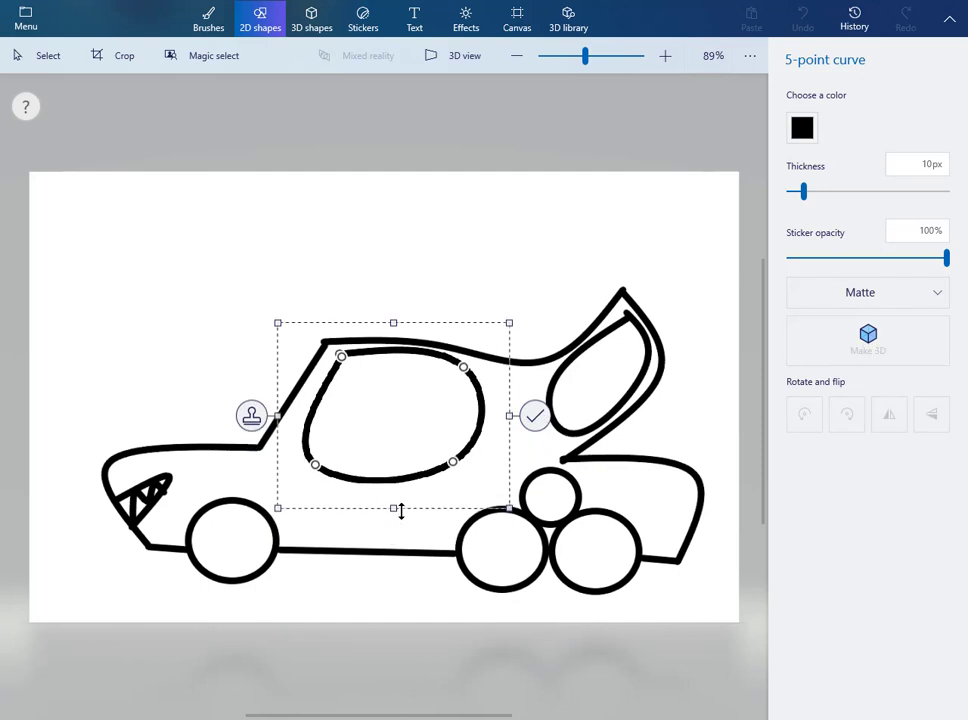
left_click(537, 413)
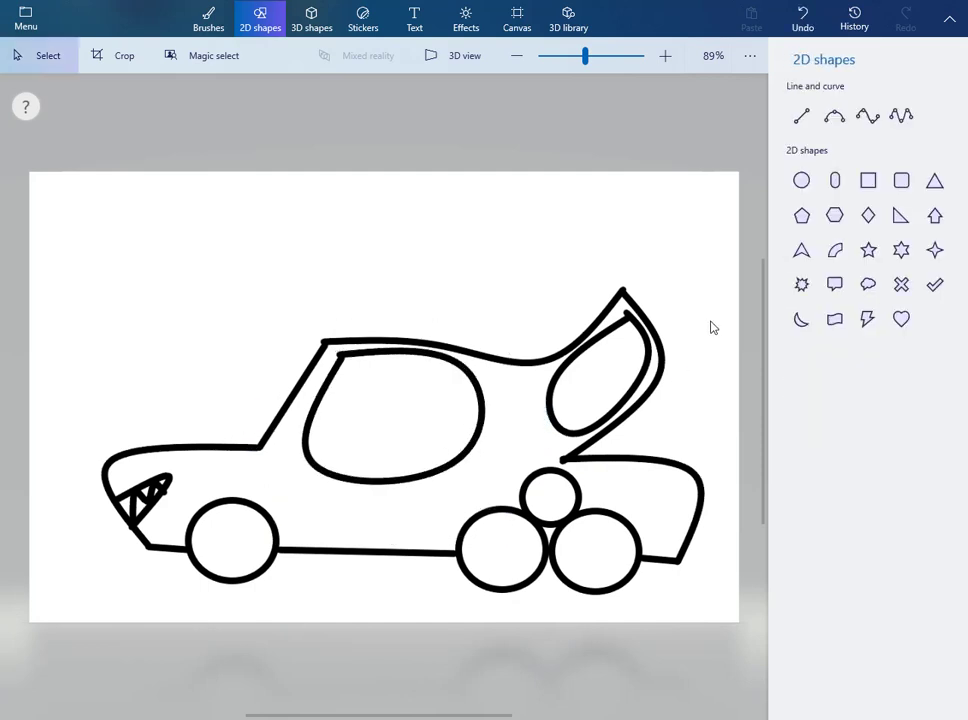
Divide the side window with two parallel slanted lines from its upper edge to its lower edge, stamping the first line
left_click(801, 116)
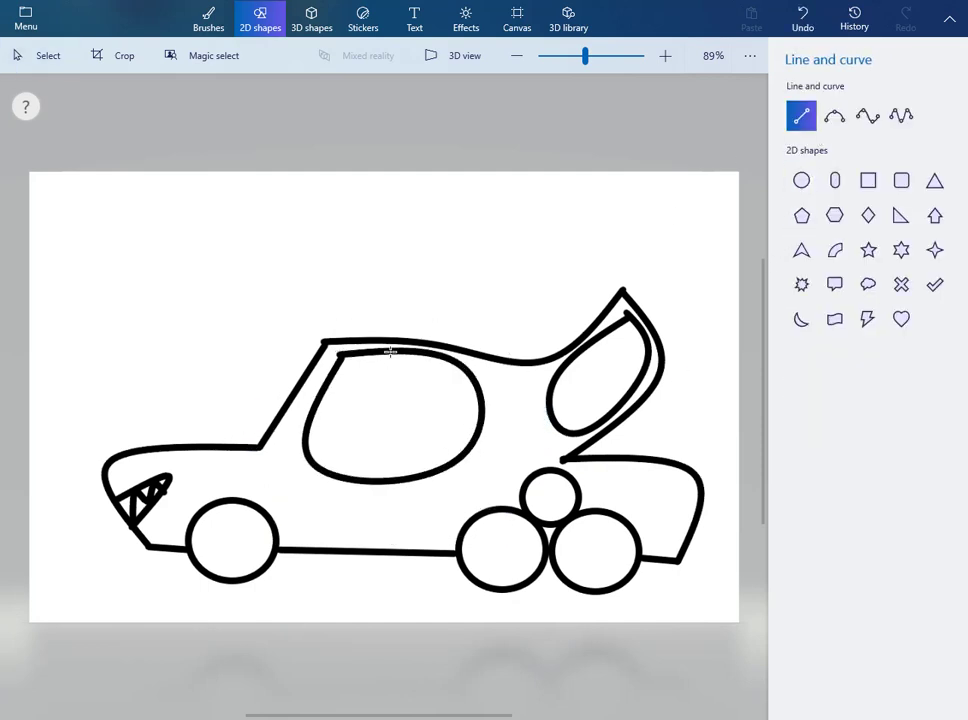
left_click_drag(359, 422, 360, 476)
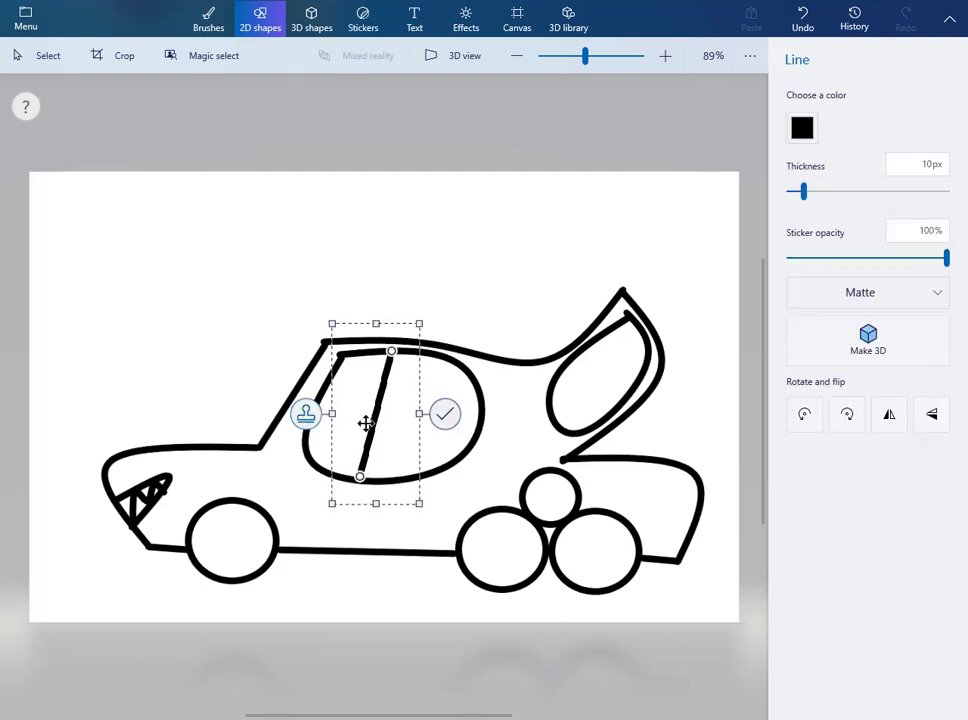
left_click_drag(366, 424, 382, 427)
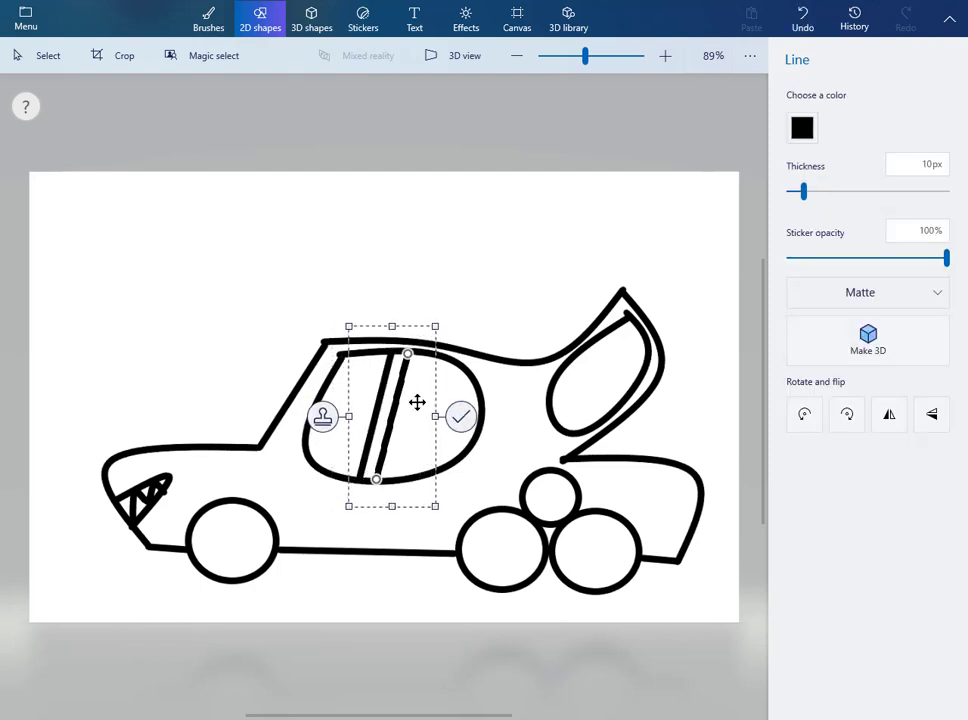
left_click(457, 417)
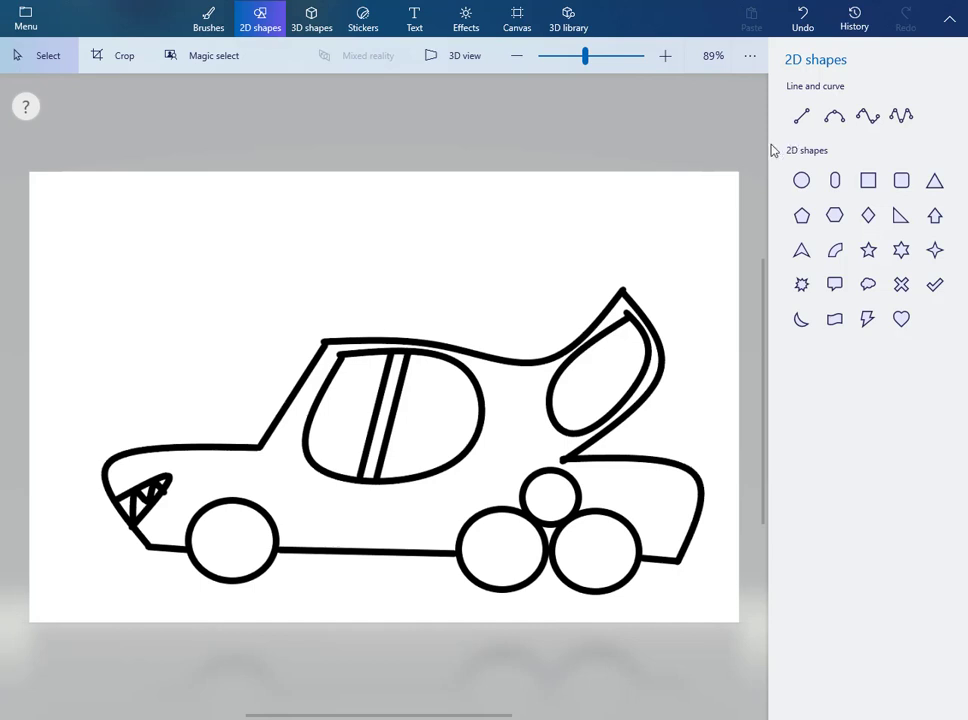
Draw a 4-point curve over the car, bend it into an arch and shrink it above the roof
left_click(871, 121)
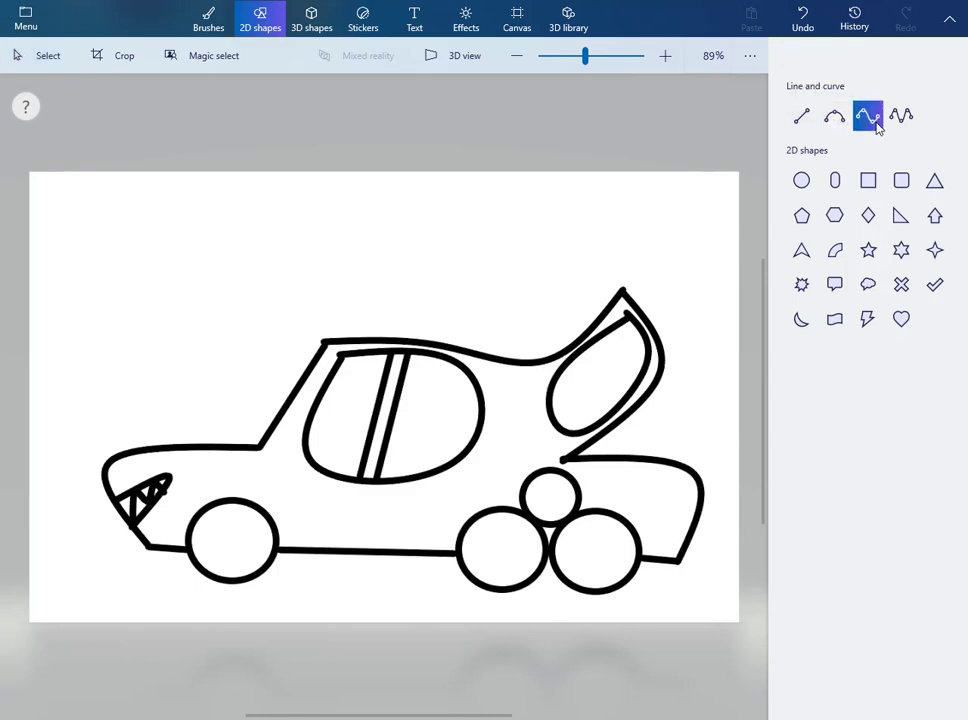
mouse_move(534, 259)
left_mouse_down()
mouse_move(462, 324)
mouse_move(512, 413)
mouse_move(512, 469)
left_mouse_up()
left_click_drag(499, 401, 463, 244)
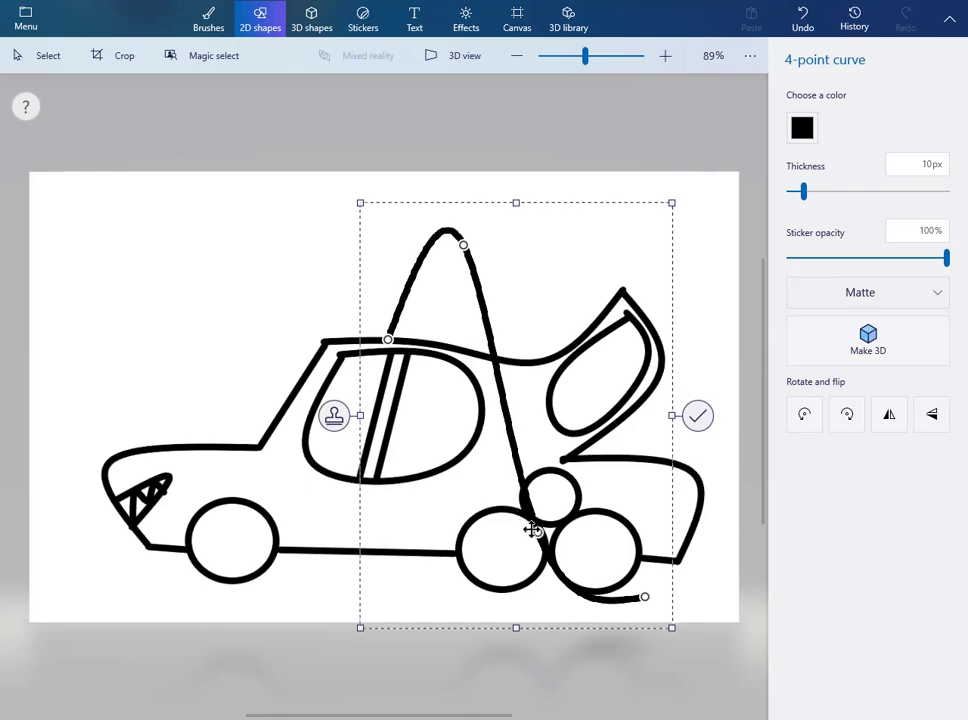
left_click_drag(533, 530, 564, 251)
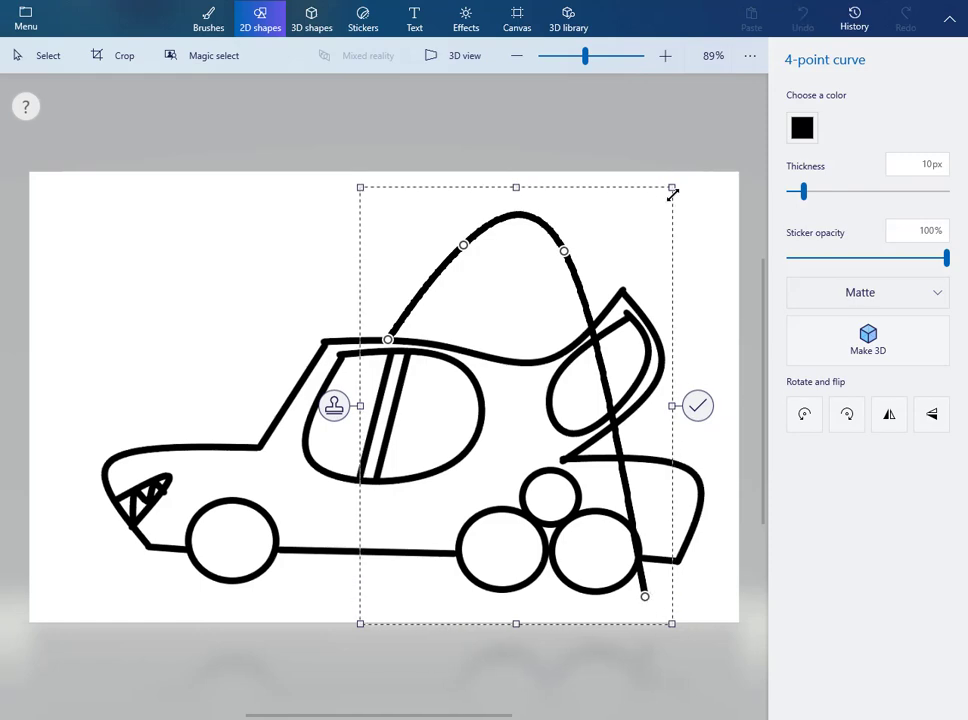
left_click_drag(672, 190, 527, 367)
left_click_drag(495, 449, 479, 386)
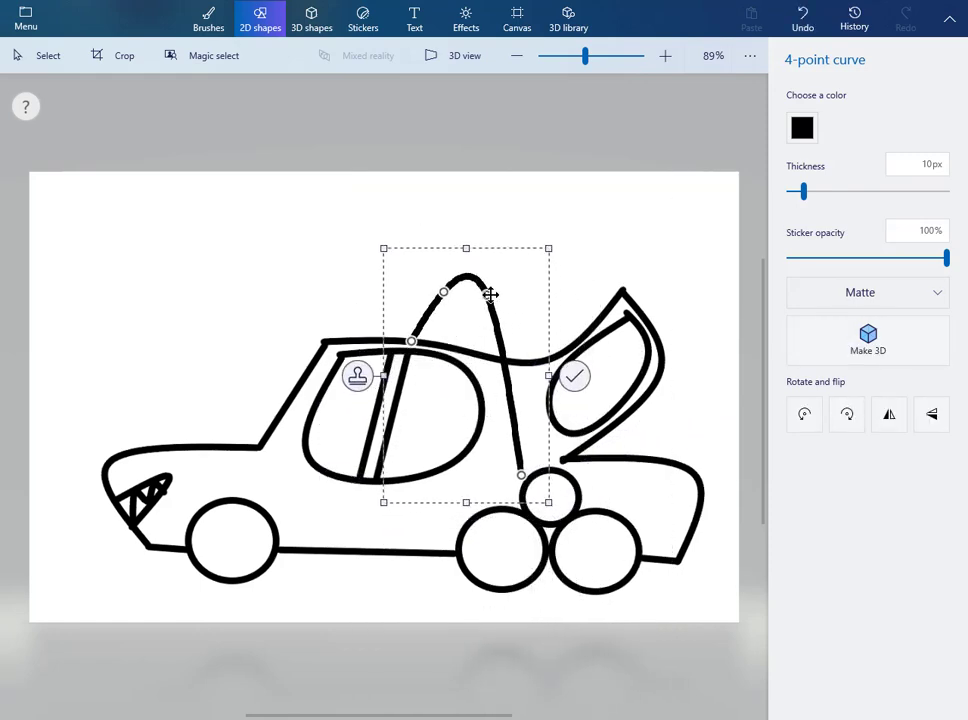
Shape the arch into a pointed, backward-leaning shark fin with both ends resting on the roof line
mouse_move(488, 295)
left_mouse_down()
mouse_move(456, 302)
mouse_move(445, 287)
mouse_move(462, 255)
mouse_move(465, 309)
mouse_move(482, 313)
left_mouse_up()
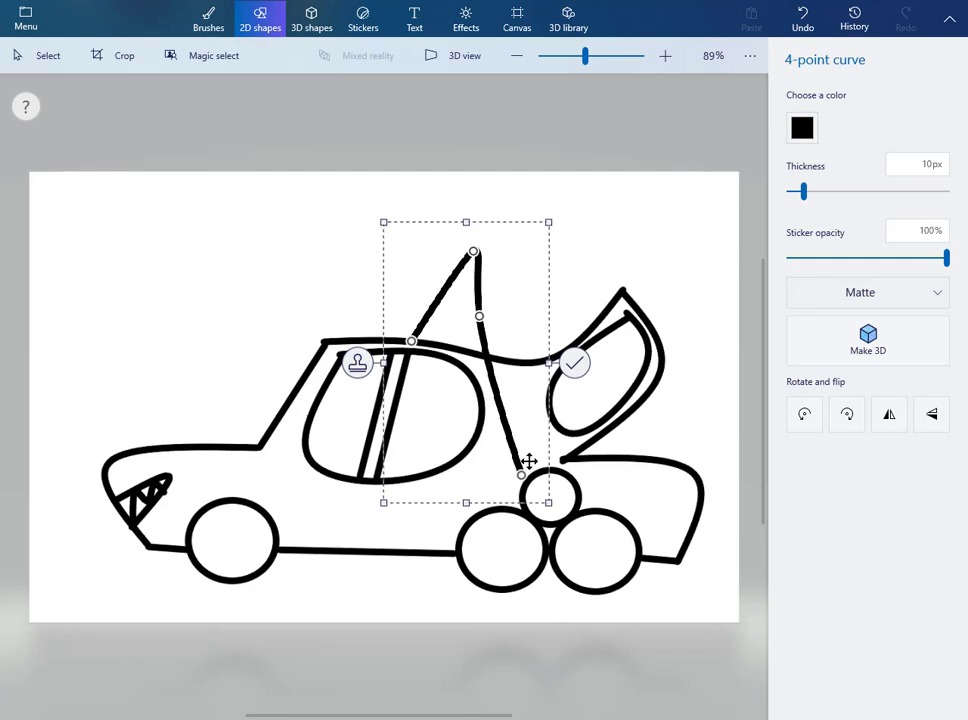
left_click_drag(518, 476, 504, 361)
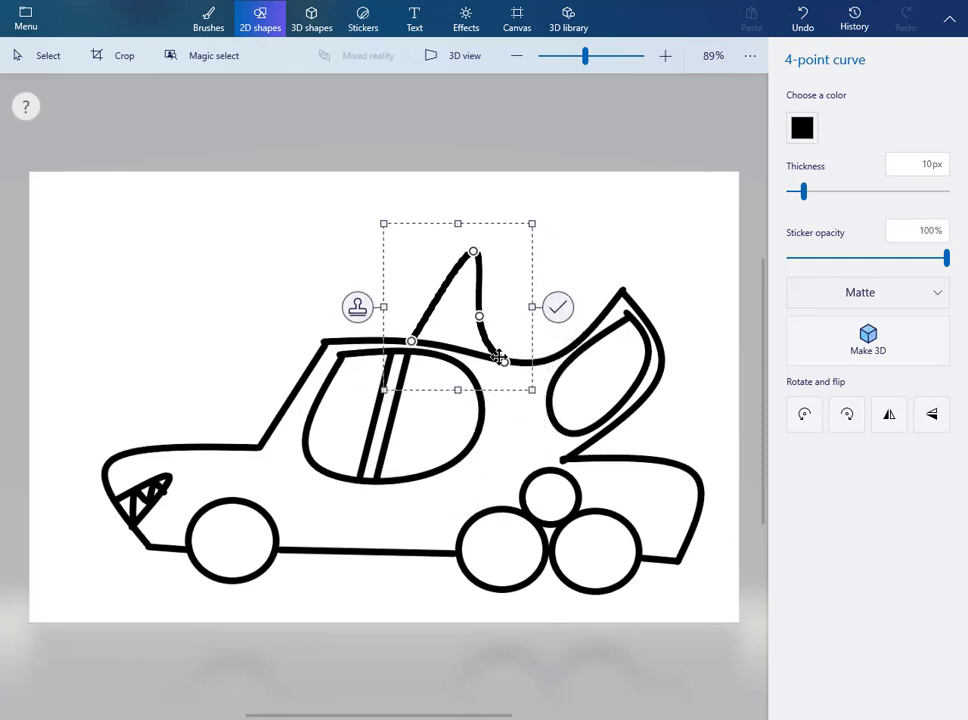
left_click_drag(460, 330, 471, 354)
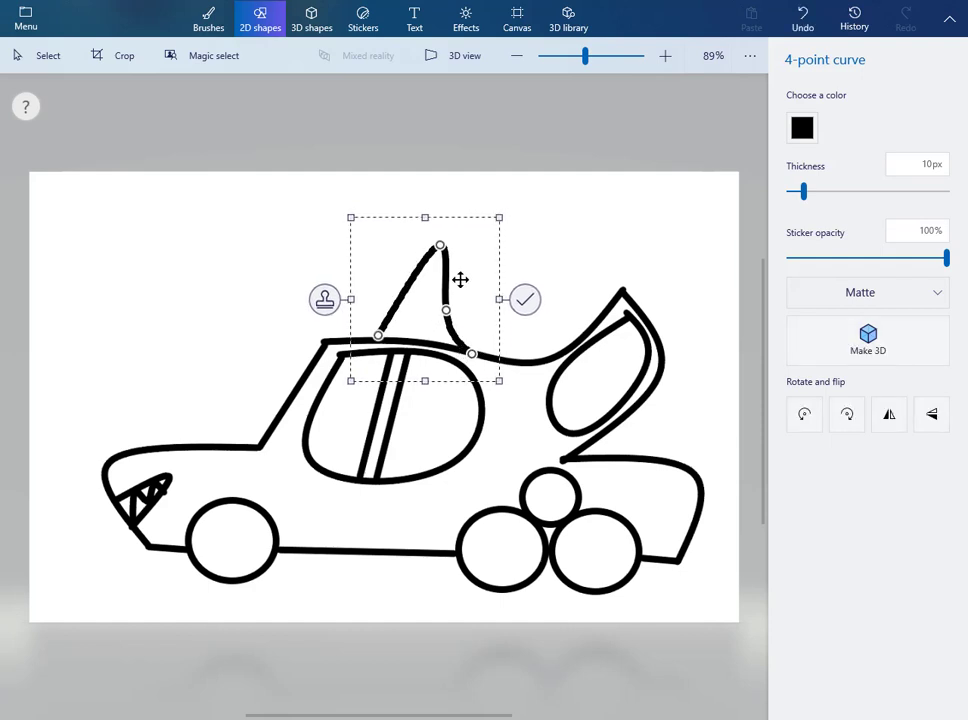
left_click_drag(440, 245, 465, 250)
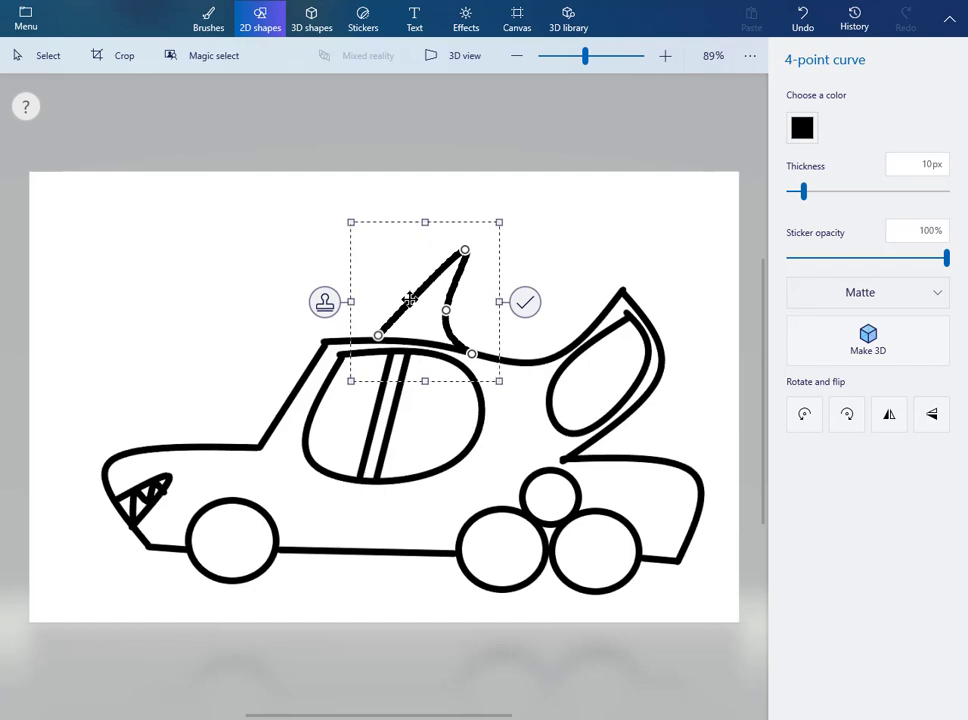
left_click_drag(383, 340, 356, 341)
left_click(527, 302)
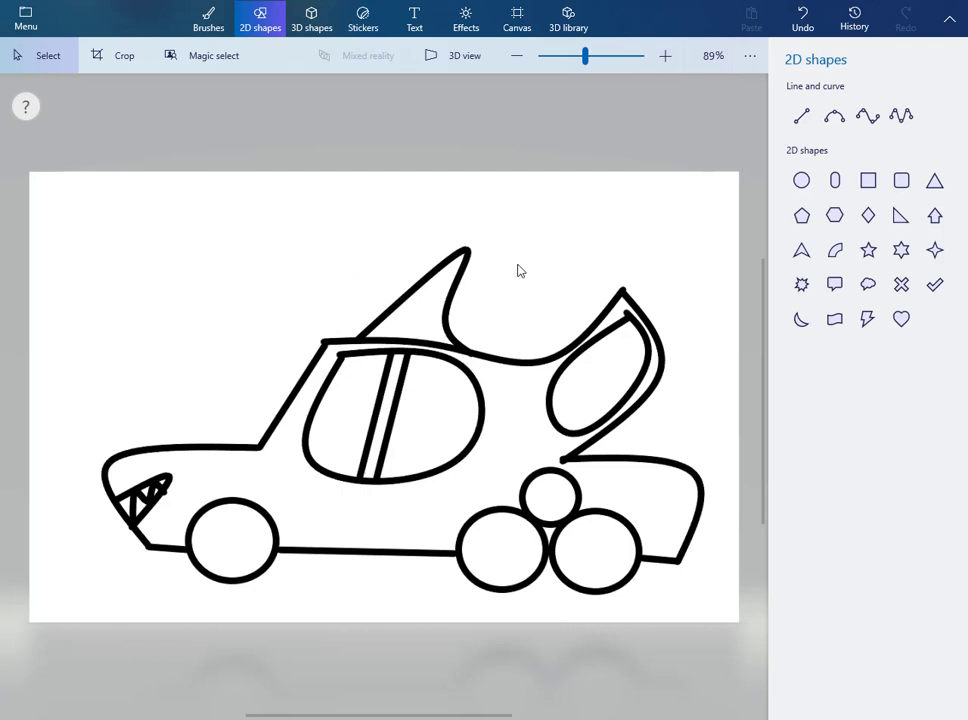
Fill the front wheel and both large rear wheels with black
left_click(230, 30)
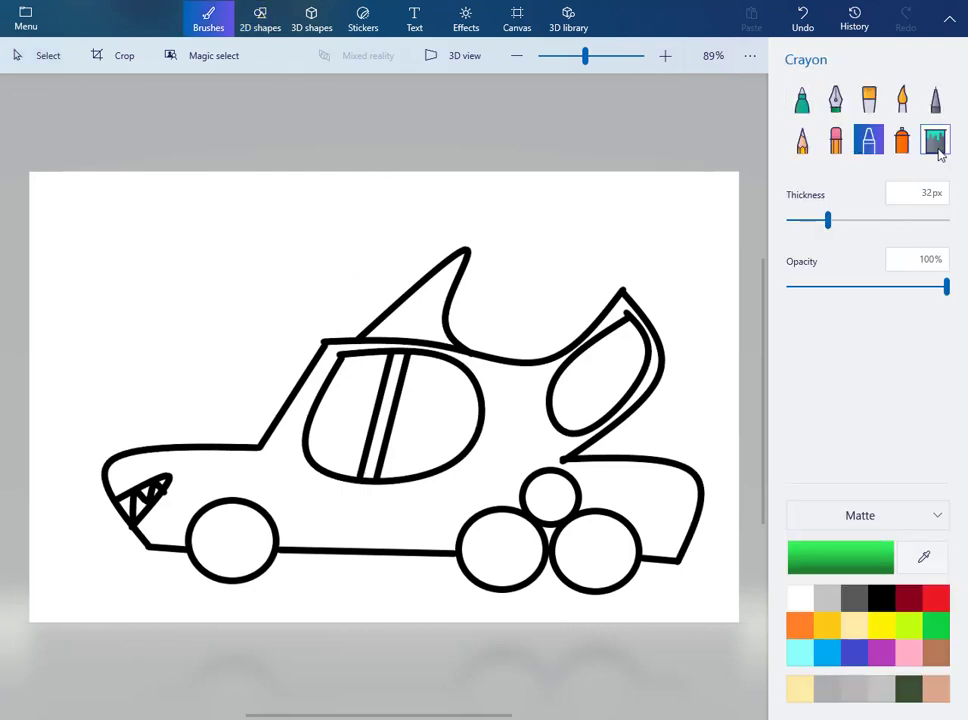
left_click(935, 142)
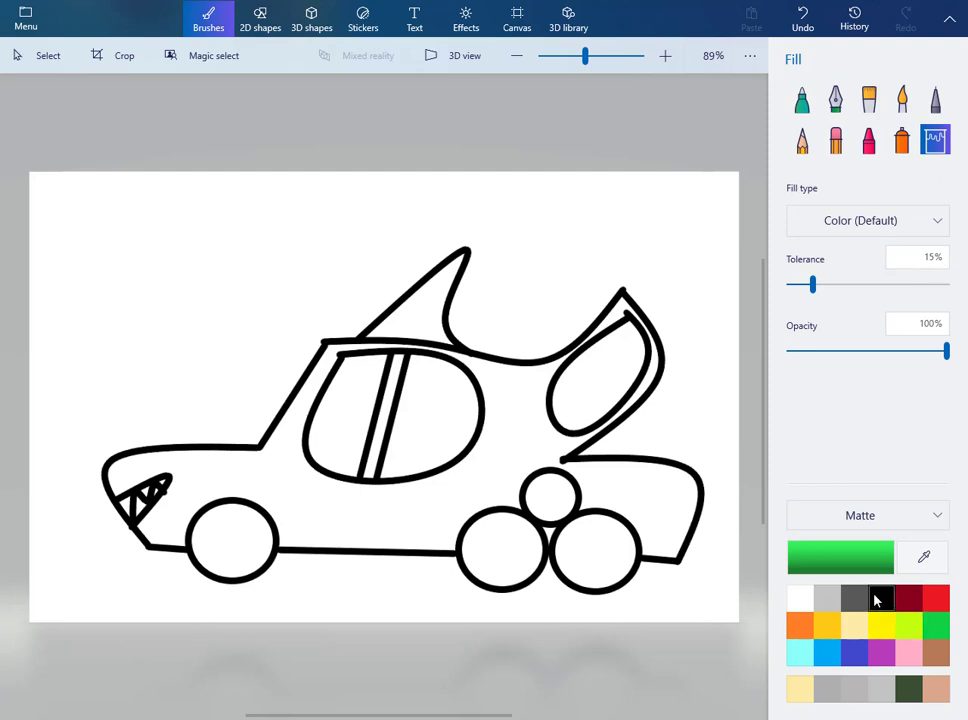
left_click(873, 597)
left_click(253, 534)
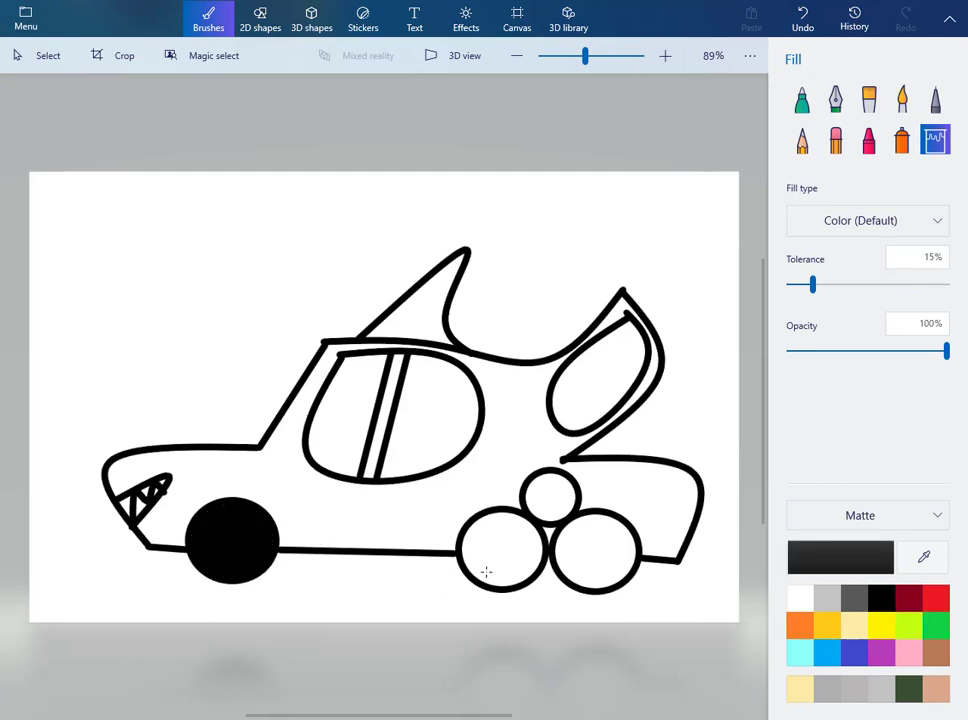
left_click(501, 567)
left_click(629, 558)
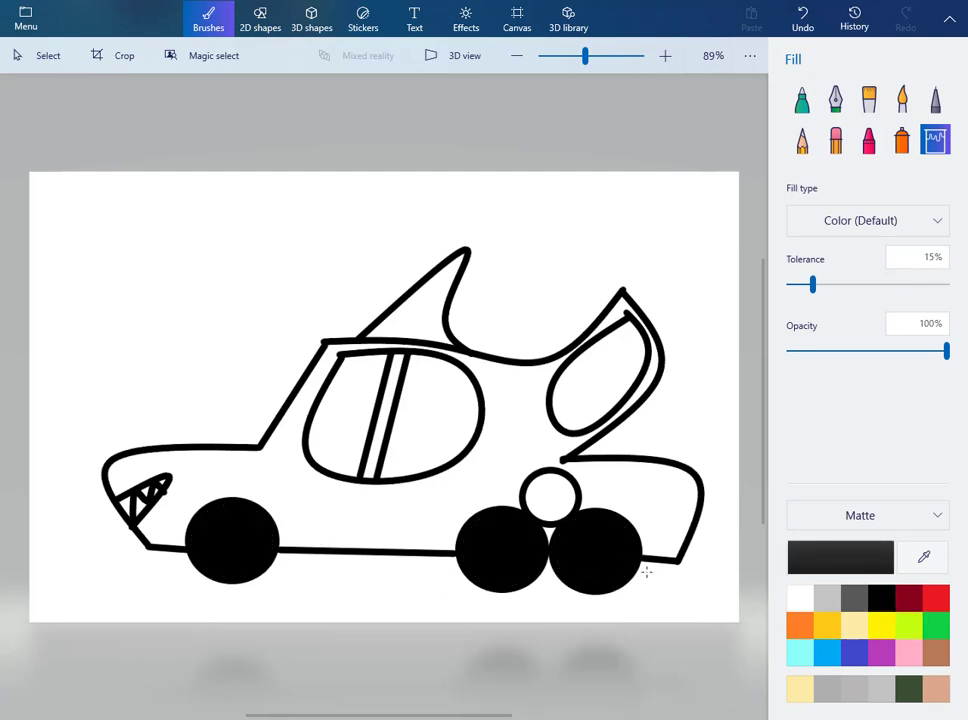
Fill the small circle above the rear wheels with light gray and the car body with light turquoise
left_click(805, 600)
left_click(548, 490)
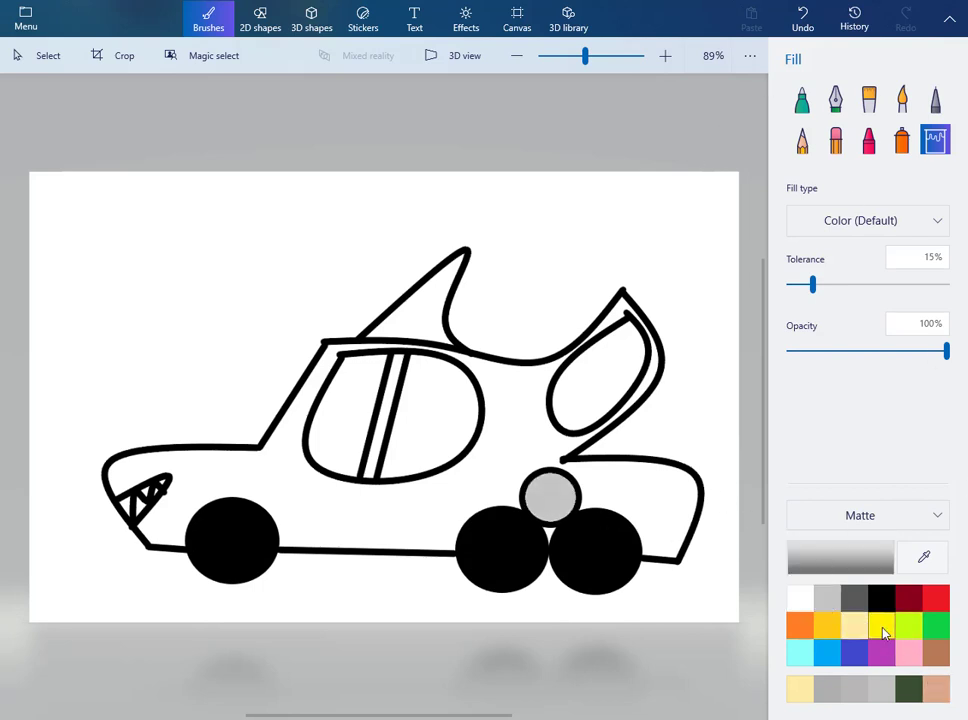
left_click(800, 656)
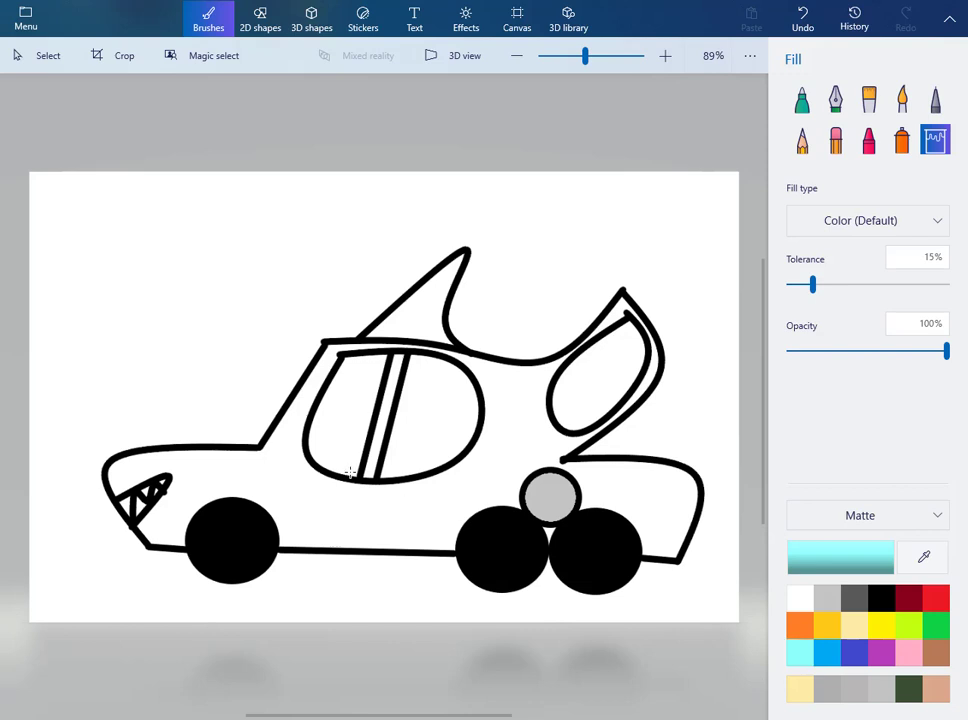
left_click(368, 513)
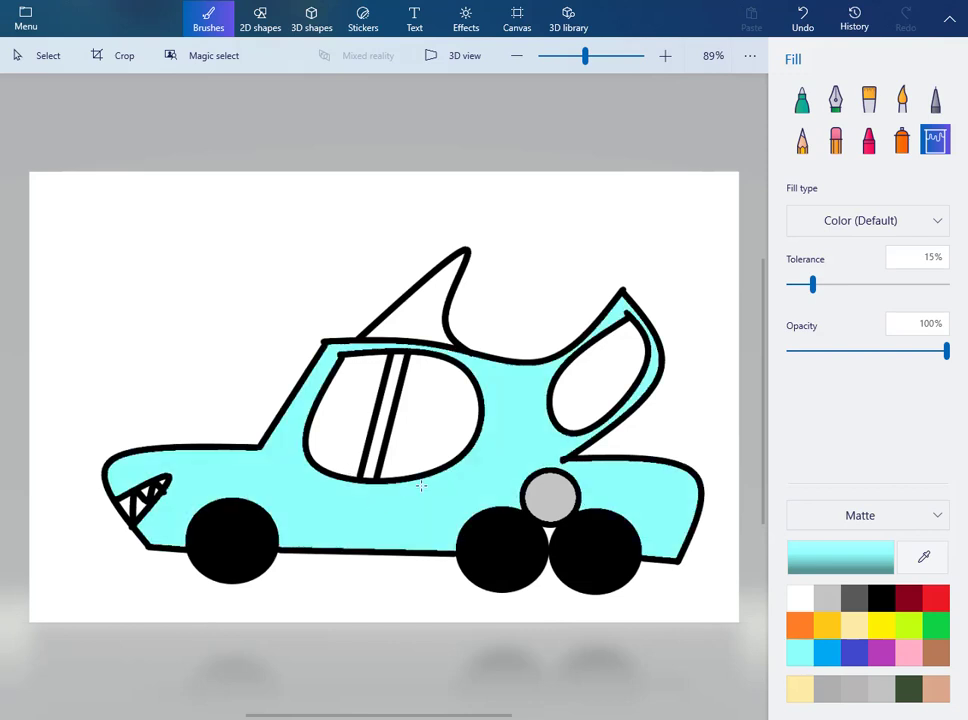
Fill the gaps in the toothed front detail with light gray, and undo the same gray fill tried on the spoiler's teardrop
left_click(828, 598)
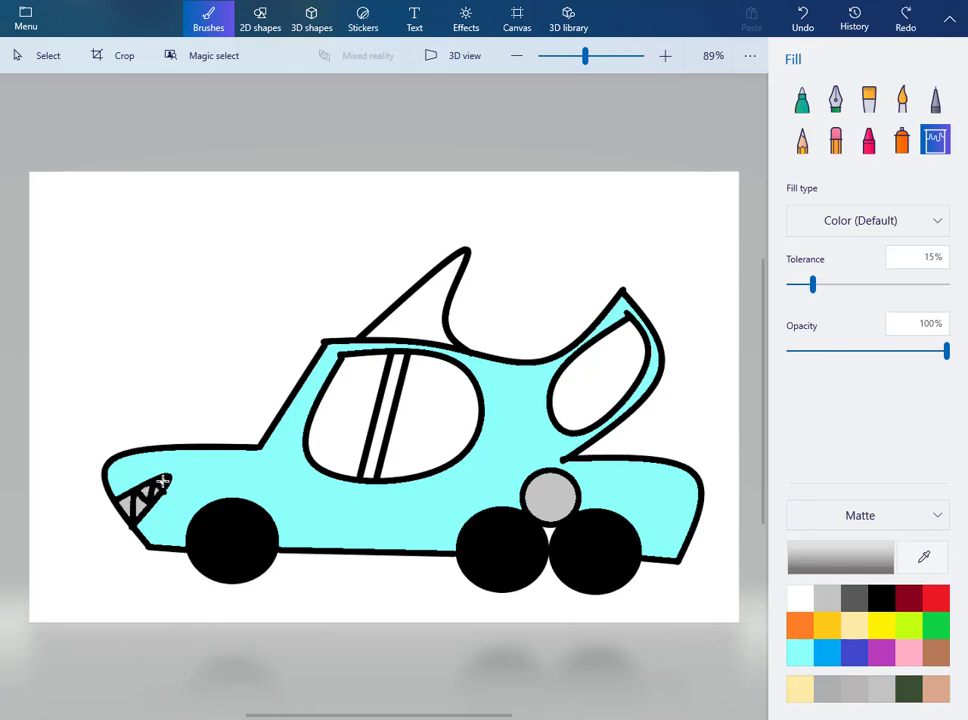
left_click(601, 395)
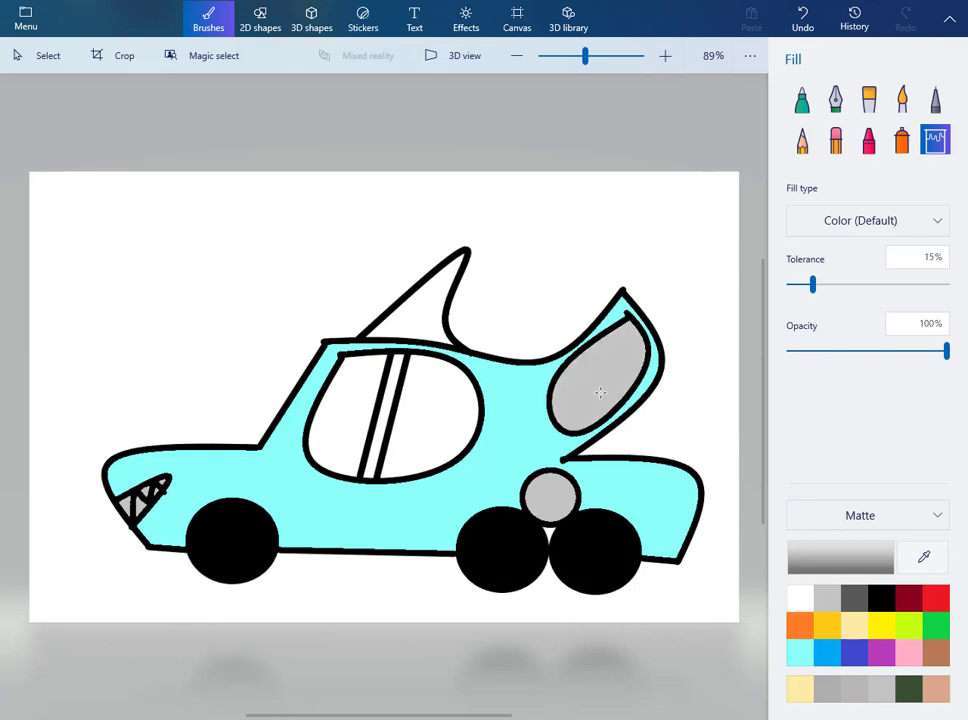
key("ctrl+z")
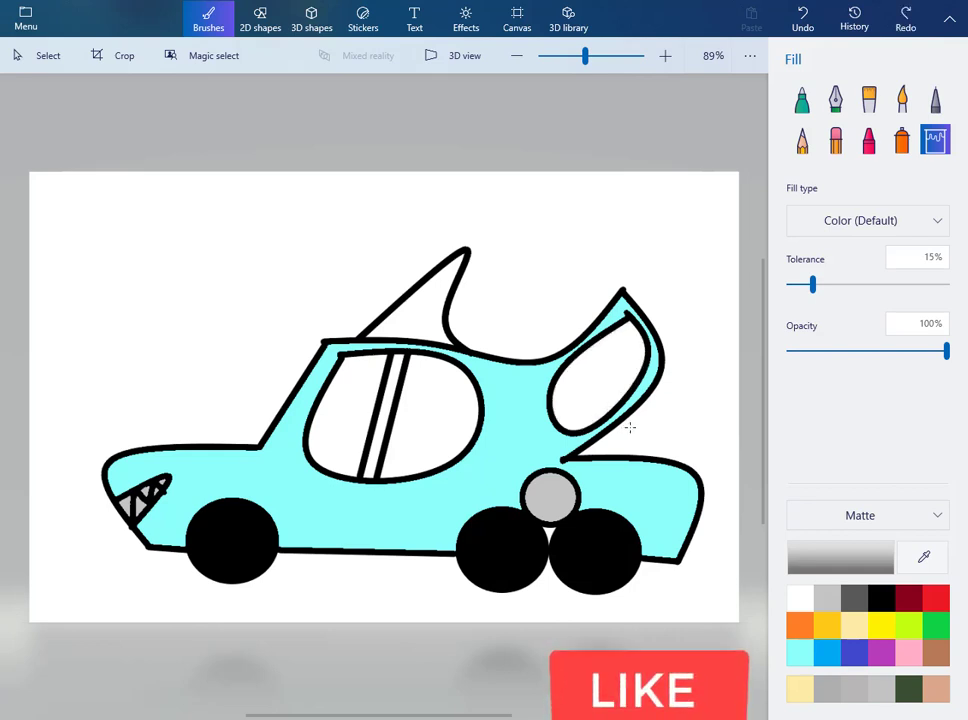
Fill the spoiler's teardrop, the small circle above the rear wheels, the roof fin and the side-window frame lines with red
left_click(937, 598)
left_click(583, 386)
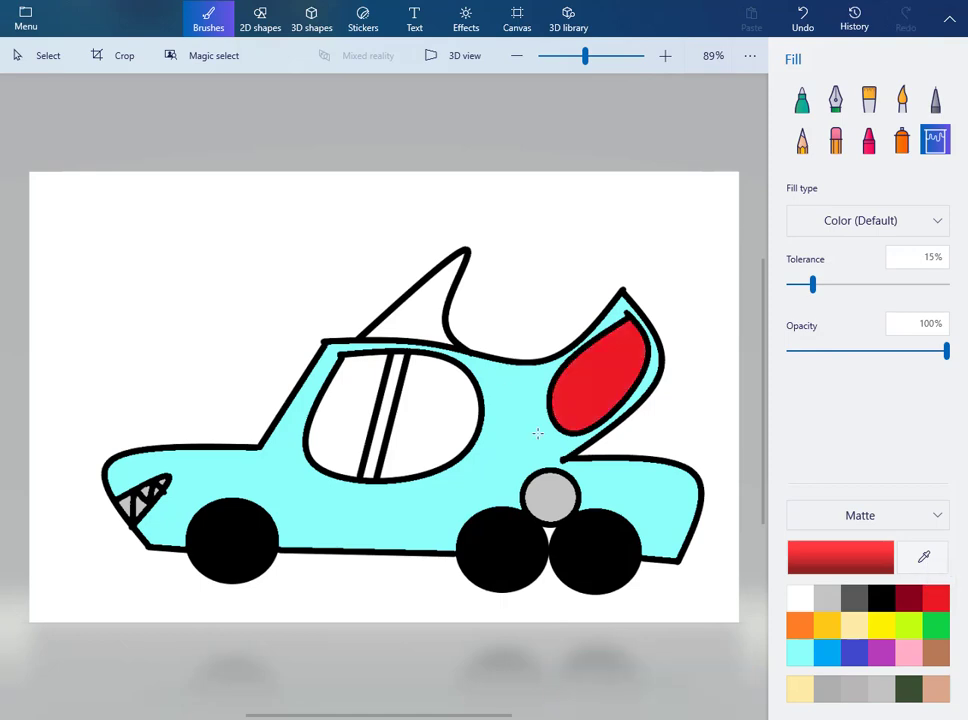
left_click(550, 484)
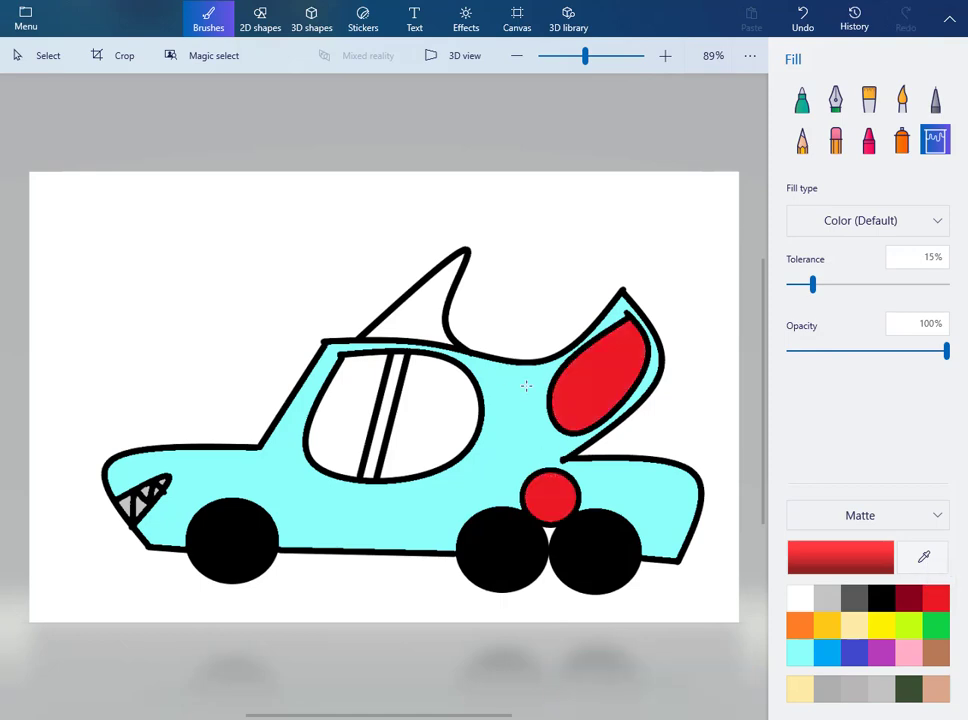
left_click(413, 308)
left_click(391, 416)
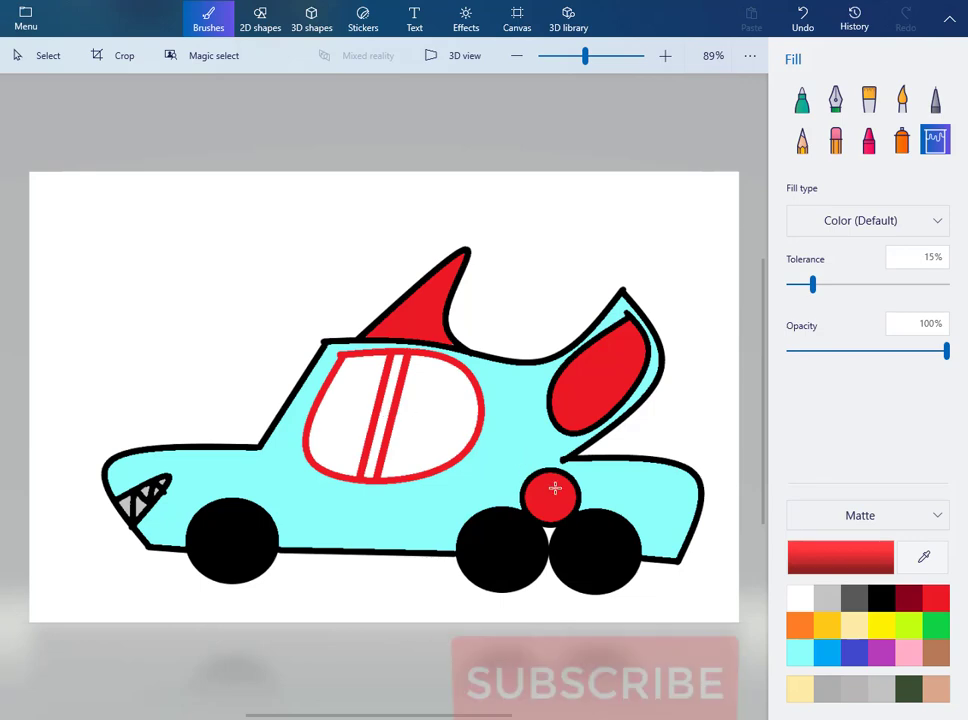
Undo the red fills on the car body's outline and the side-window frame lines, and fill the strip between the two side windows with red
left_click(570, 456)
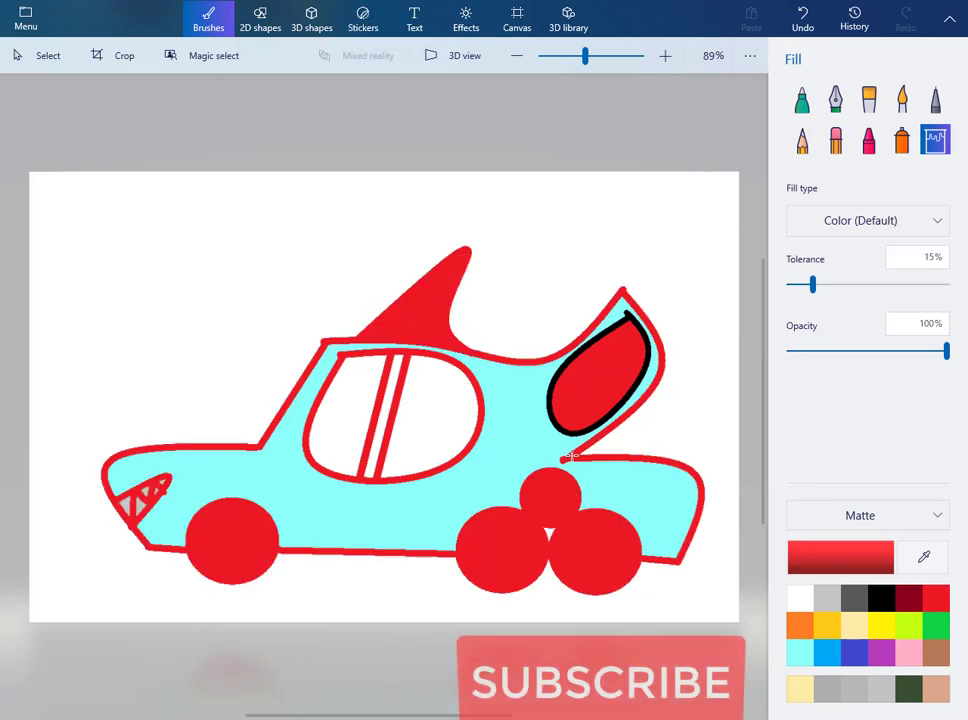
key("ctrl+z")
key("ctrl+z")
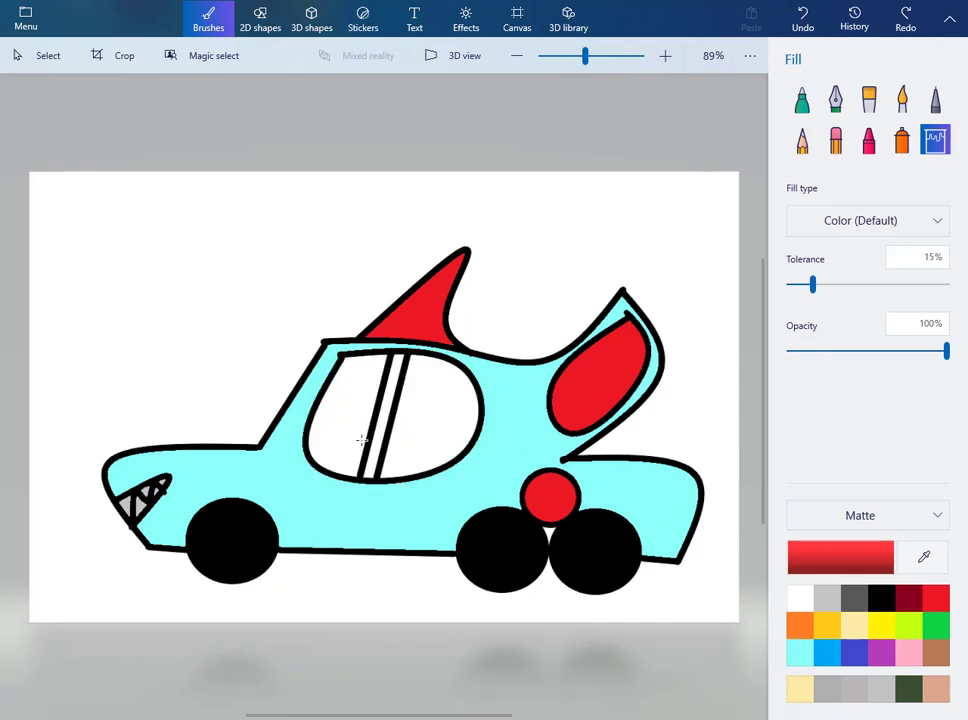
left_click(389, 420)
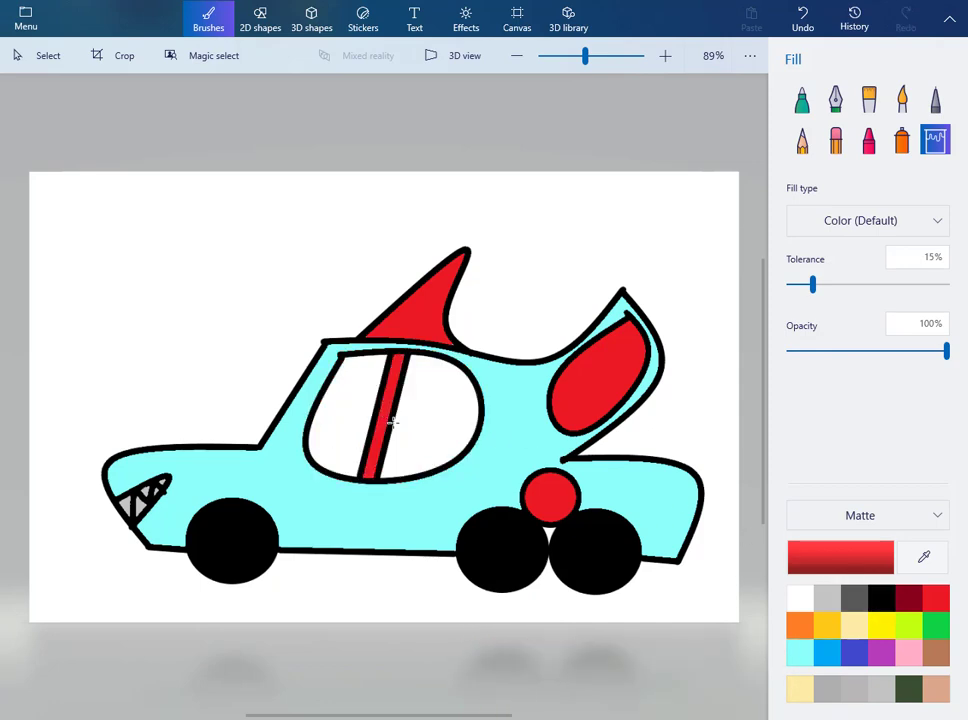
Mix a pale grayish turquoise, hex aee5e3, as the fill color and fill both side-window panes with it
left_click(801, 655)
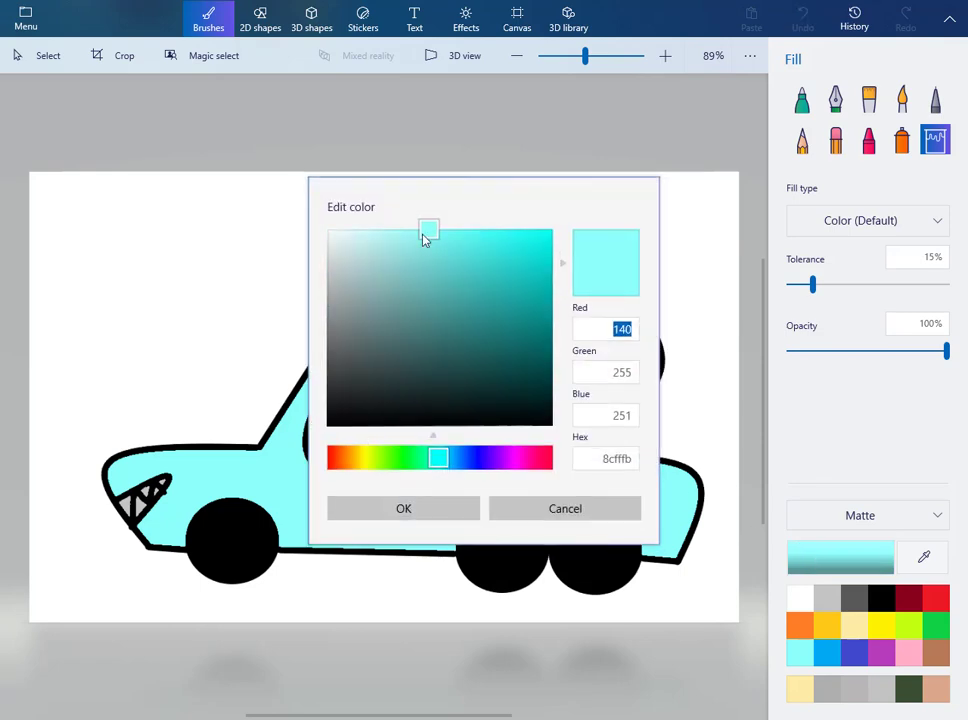
left_click_drag(401, 246, 382, 253)
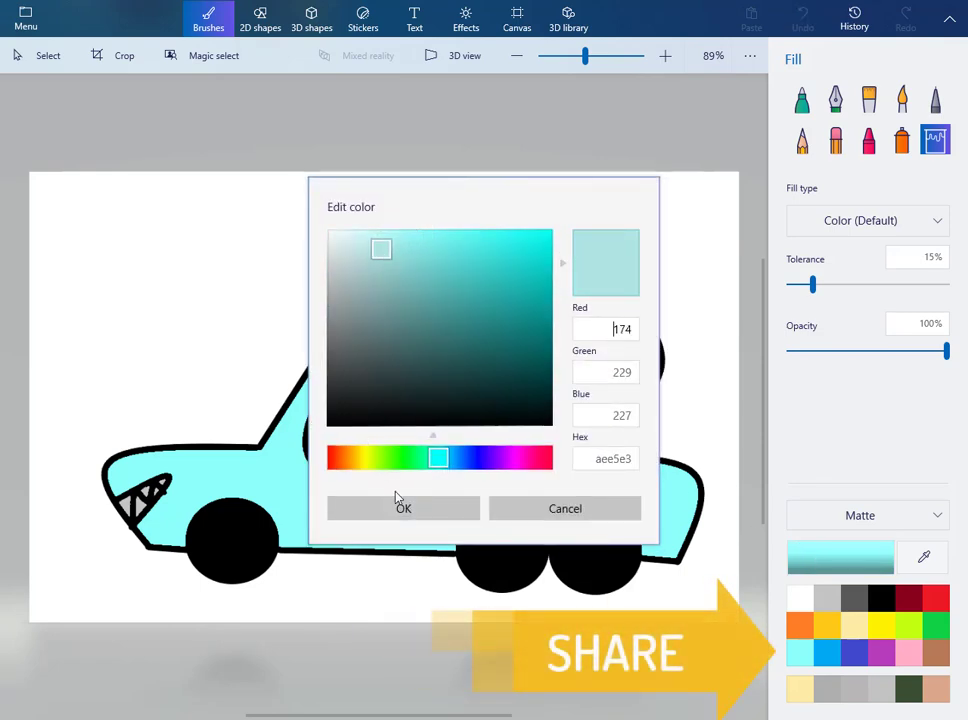
left_click(402, 509)
left_click(353, 439)
left_click(439, 434)
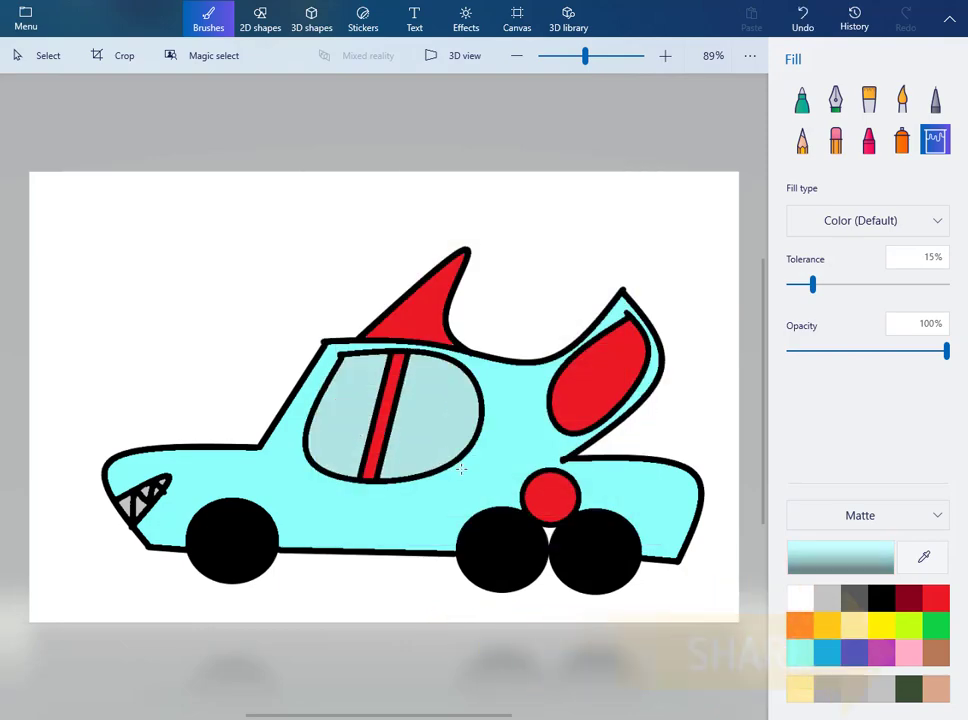